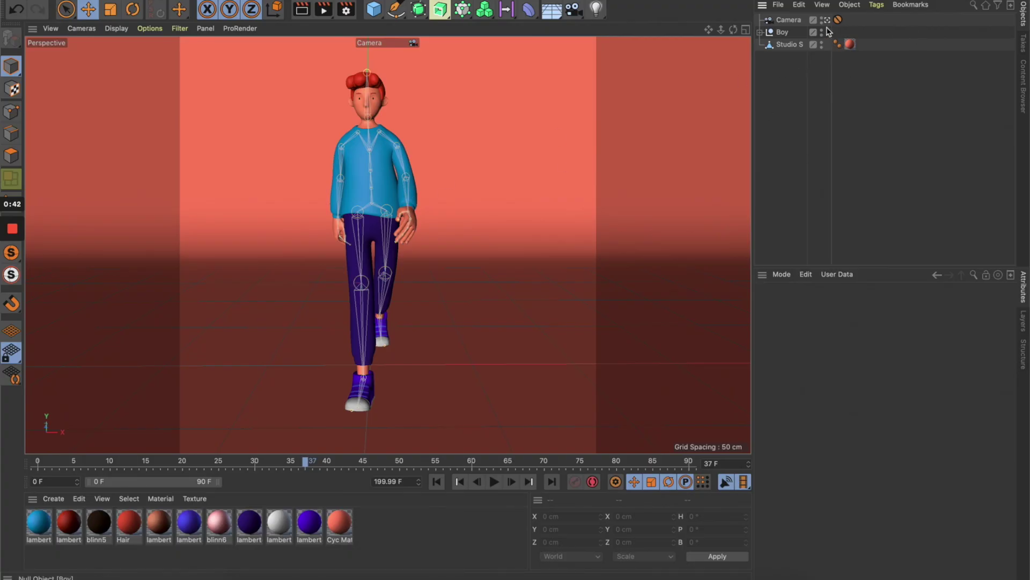
# Inspect the studio in the editor view, then render a test image through the scene Camera.
pyautogui.click(826, 21)
pyautogui.keyDown('alt'); pyautogui.moveTo(549, 207); pyautogui.dragTo(408, 283); pyautogui.keyUp('alt')
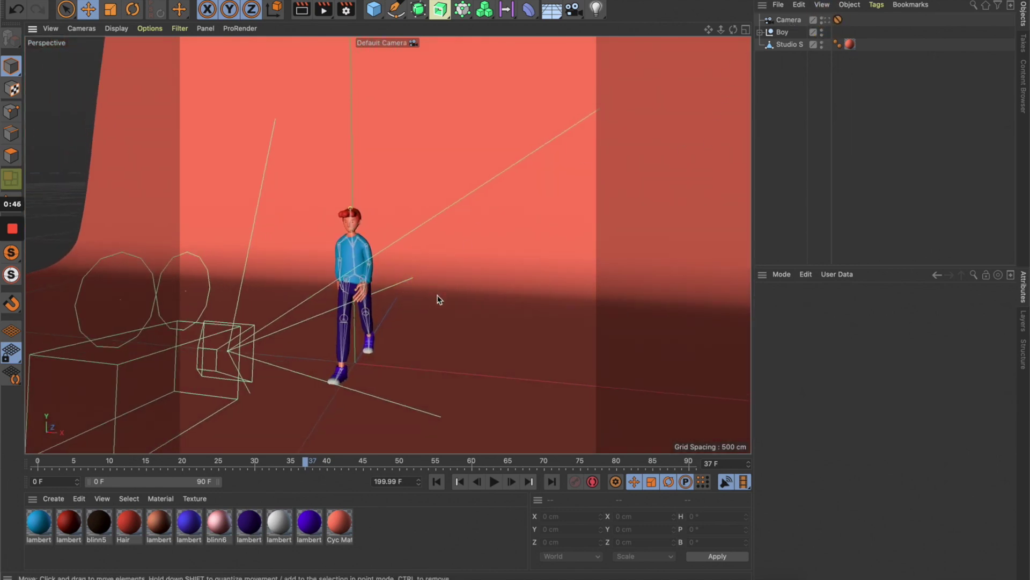
pyautogui.keyDown('alt'); pyautogui.moveTo(437, 299); pyautogui.dragTo(531, 345); pyautogui.keyUp('alt')
pyautogui.click(547, 257)
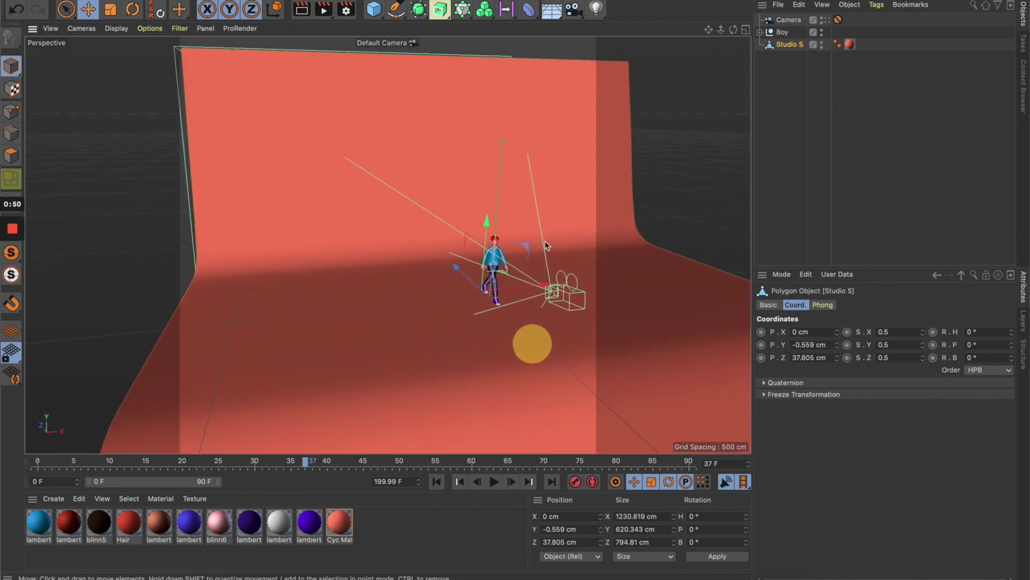
pyautogui.scroll(10, 507, 290)
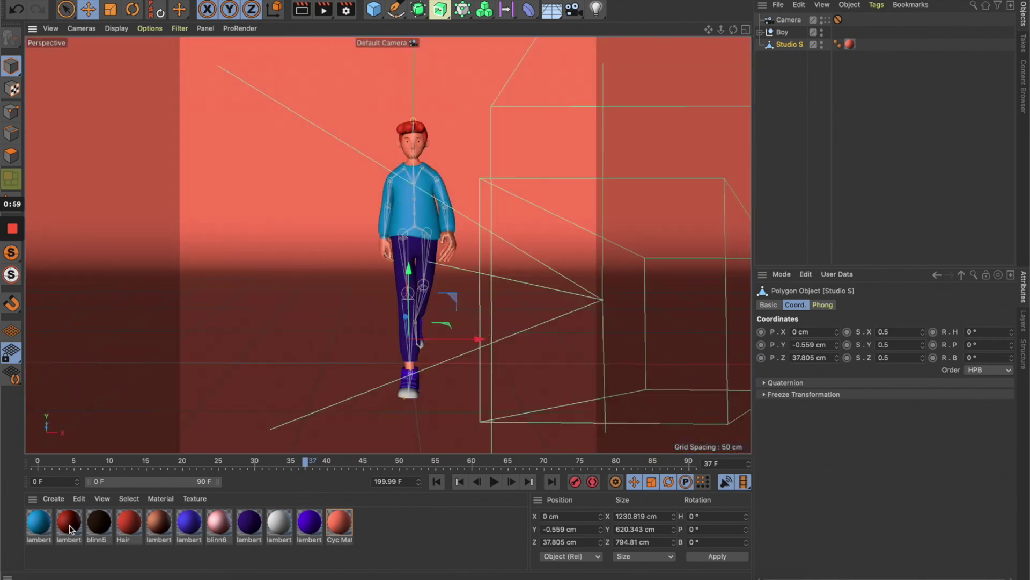
pyautogui.click(401, 537)
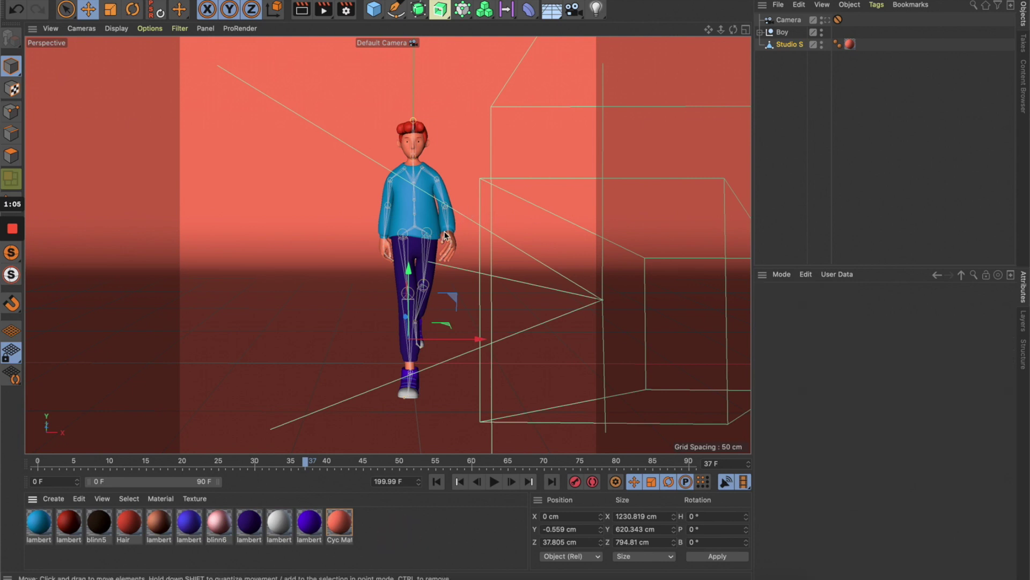
pyautogui.click(789, 20)
pyautogui.click(837, 19)
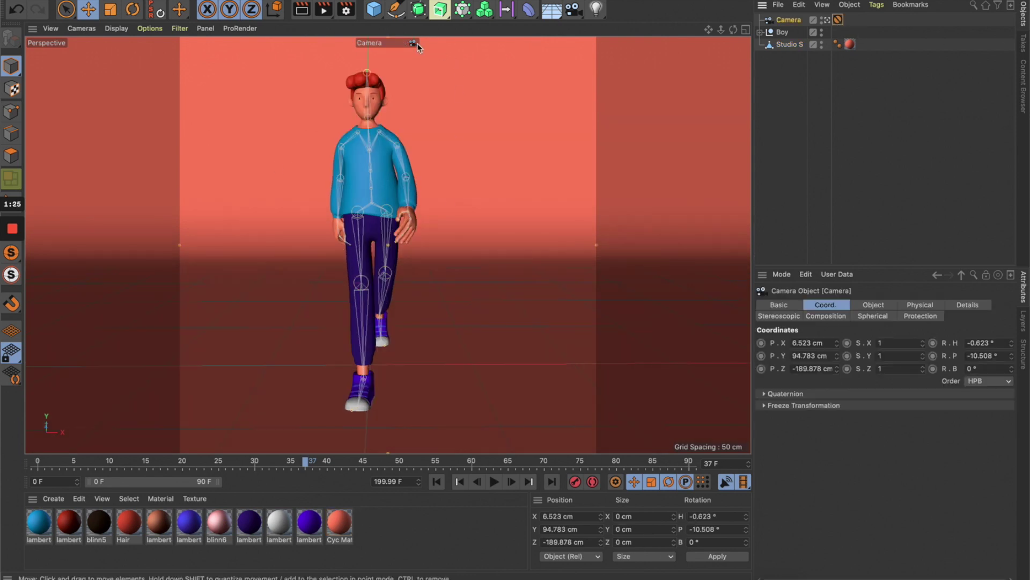
pyautogui.click(325, 11)
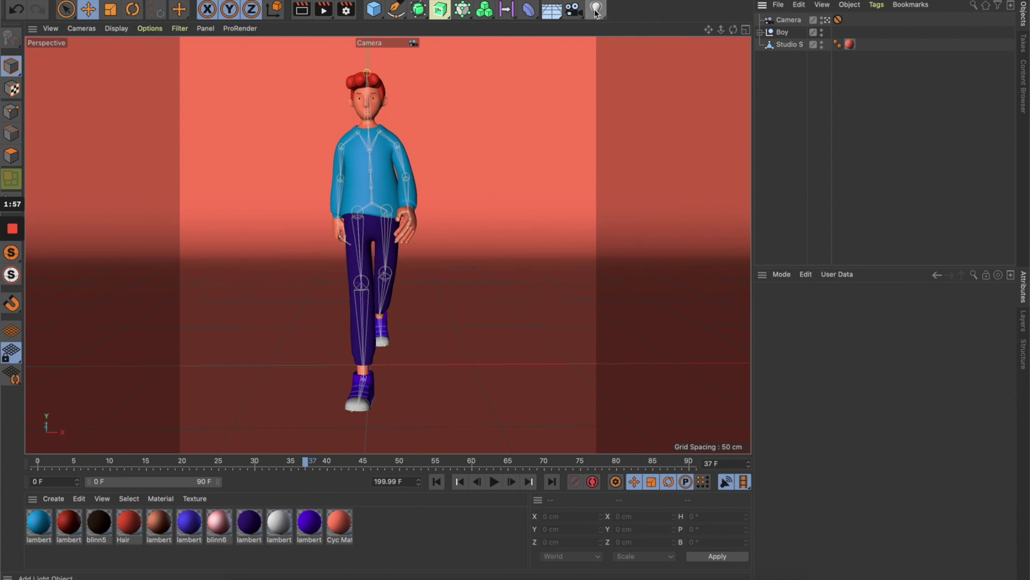
# Add an omni light named Global Light with Ambient Illumination enabled.
pyautogui.click(596, 9)
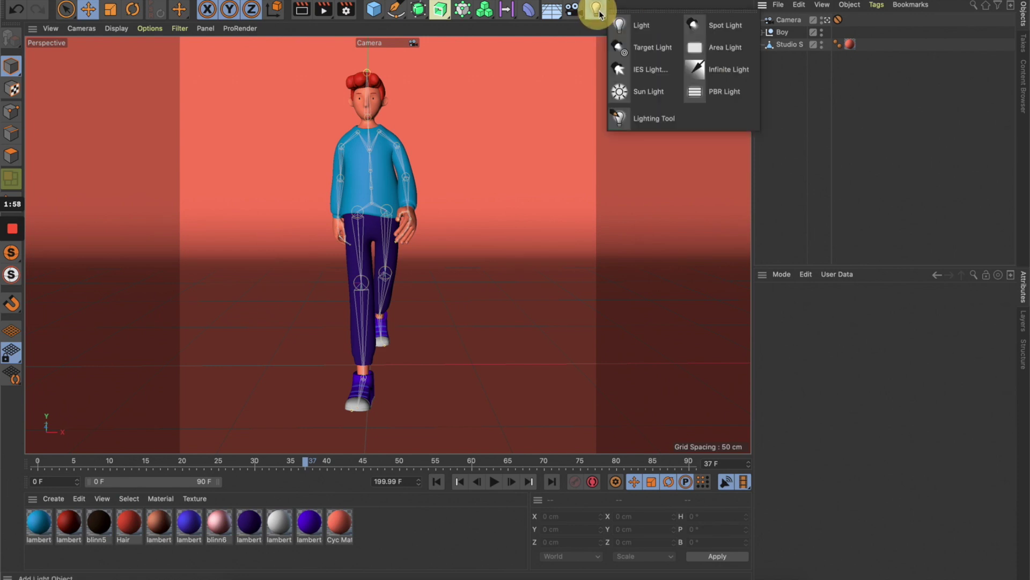
pyautogui.click(651, 26)
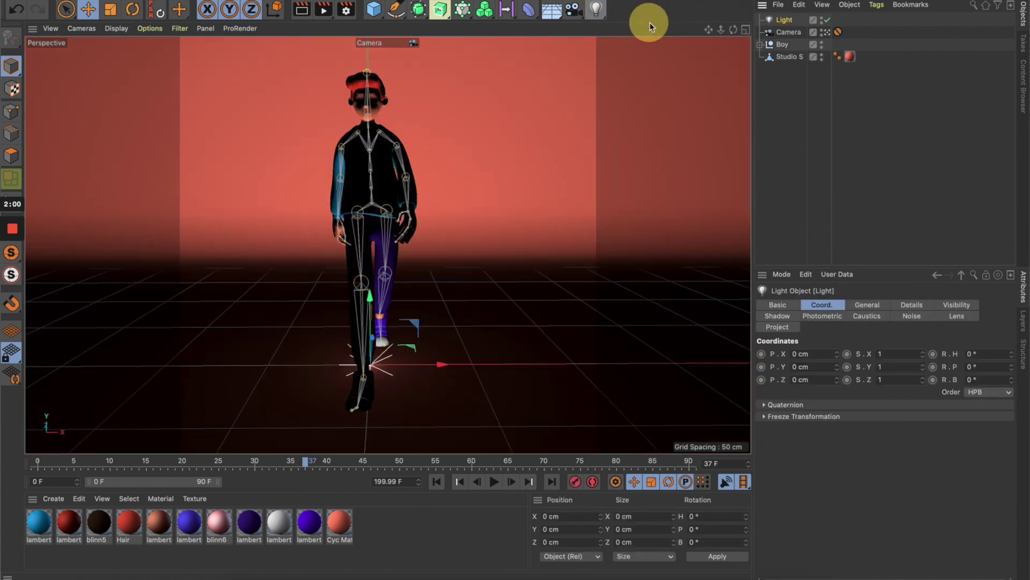
pyautogui.doubleClick(784, 20)
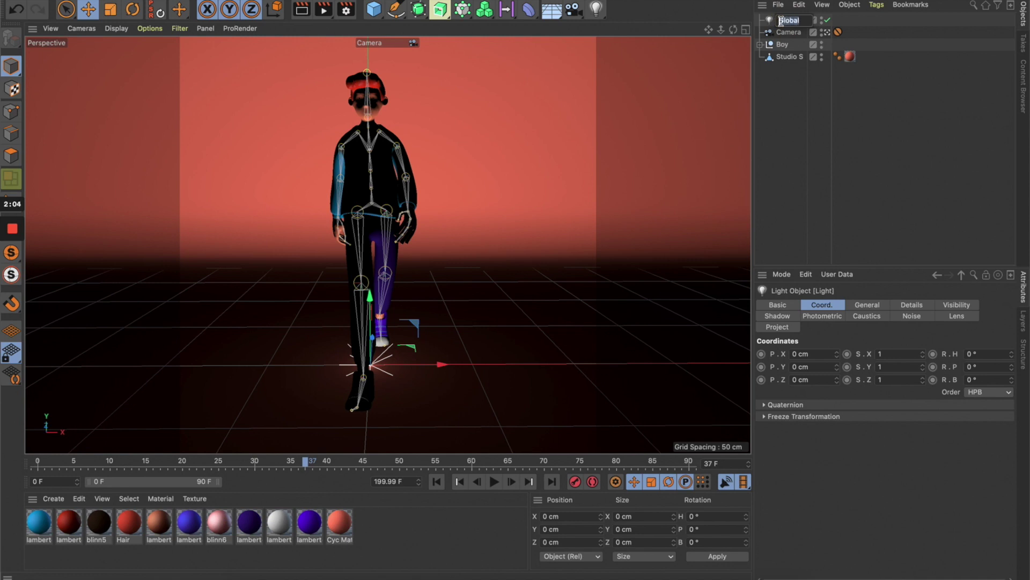
pyautogui.write('Global')
pyautogui.press('Return')
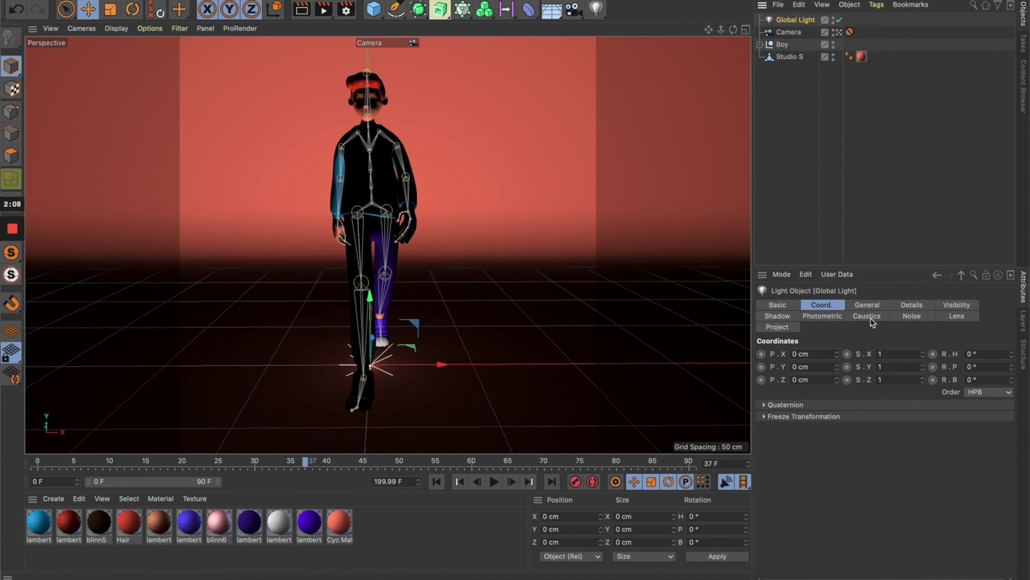
pyautogui.click(878, 305)
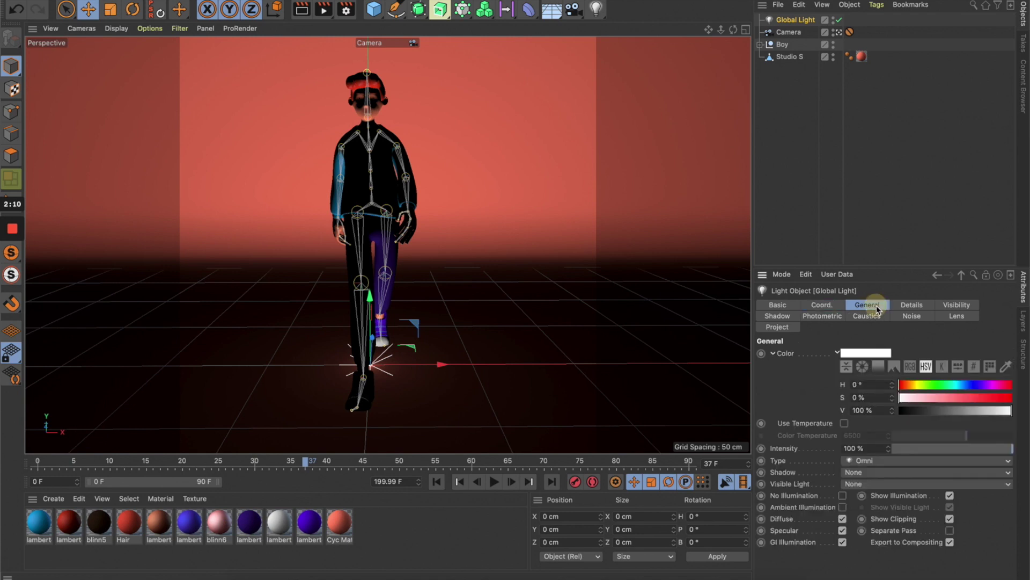
pyautogui.click(843, 507)
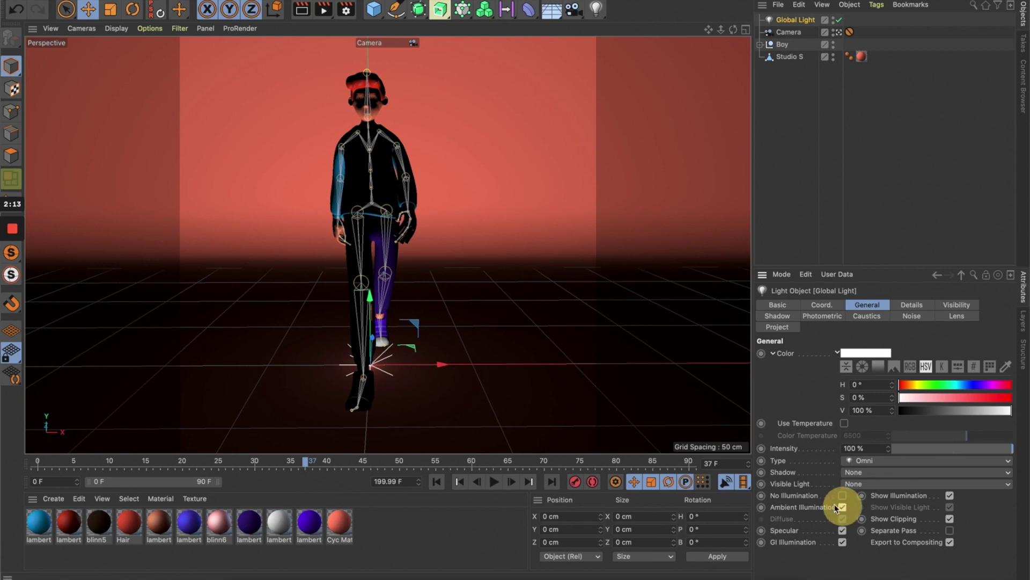
# Place the Global Light raised to the boy's right and set its intensity to 70%.
pyautogui.click(423, 366)
pyautogui.moveTo(423, 366); pyautogui.dragTo(512, 367)
pyautogui.moveTo(468, 301); pyautogui.dragTo(483, 197)
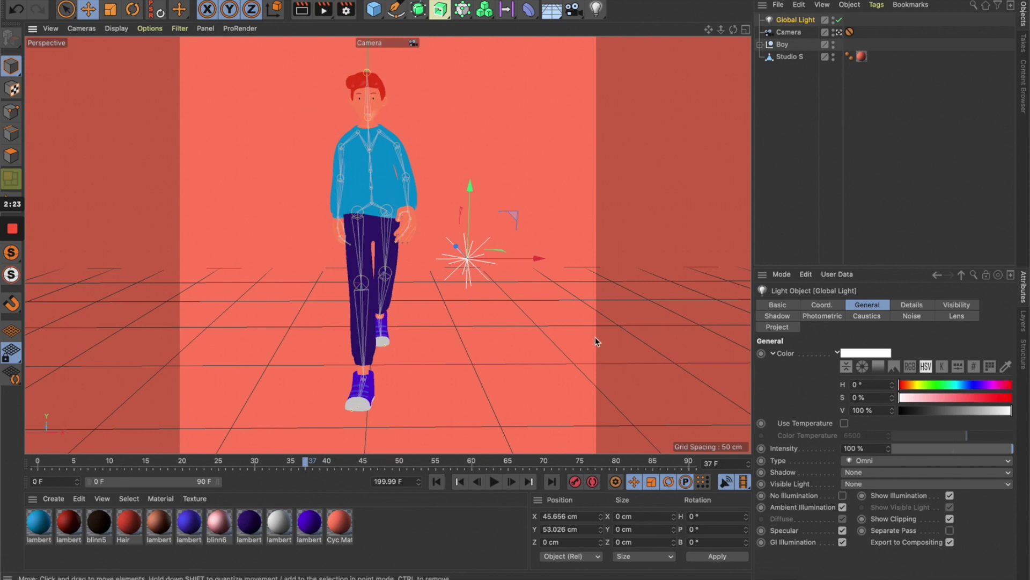
pyautogui.moveTo(530, 261); pyautogui.dragTo(552, 265)
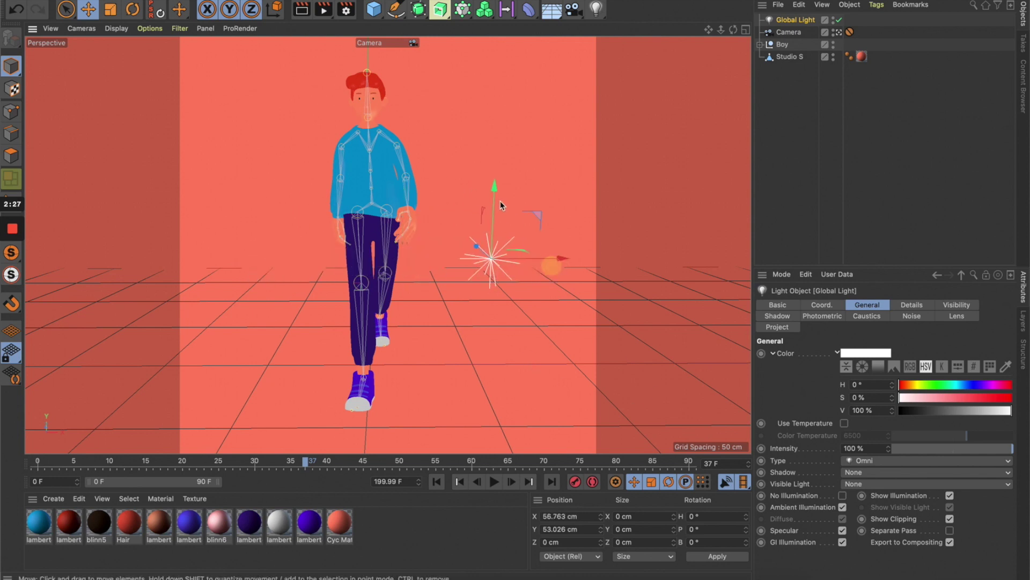
pyautogui.moveTo(500, 205); pyautogui.dragTo(491, 155)
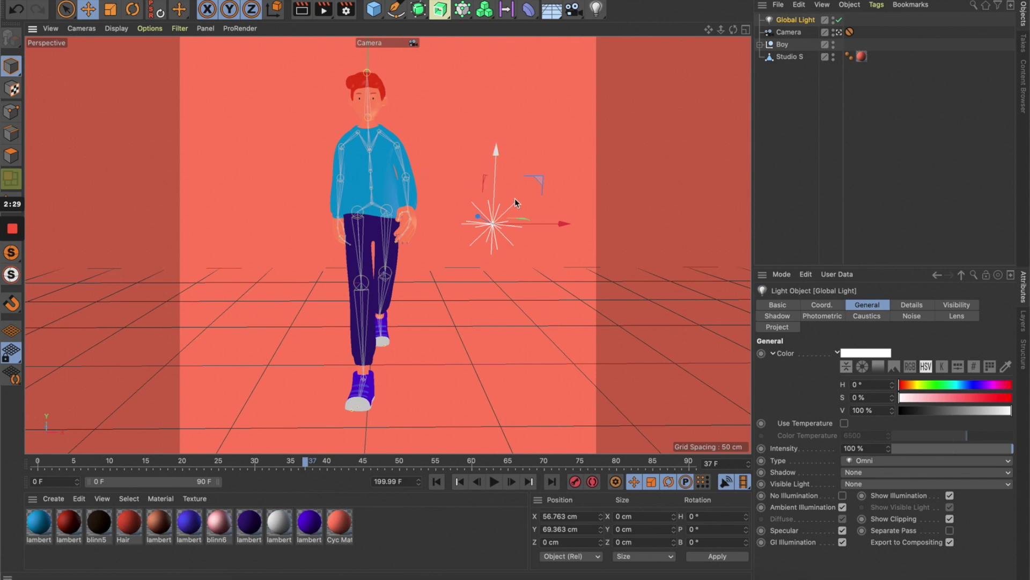
pyautogui.moveTo(555, 225); pyautogui.dragTo(545, 223)
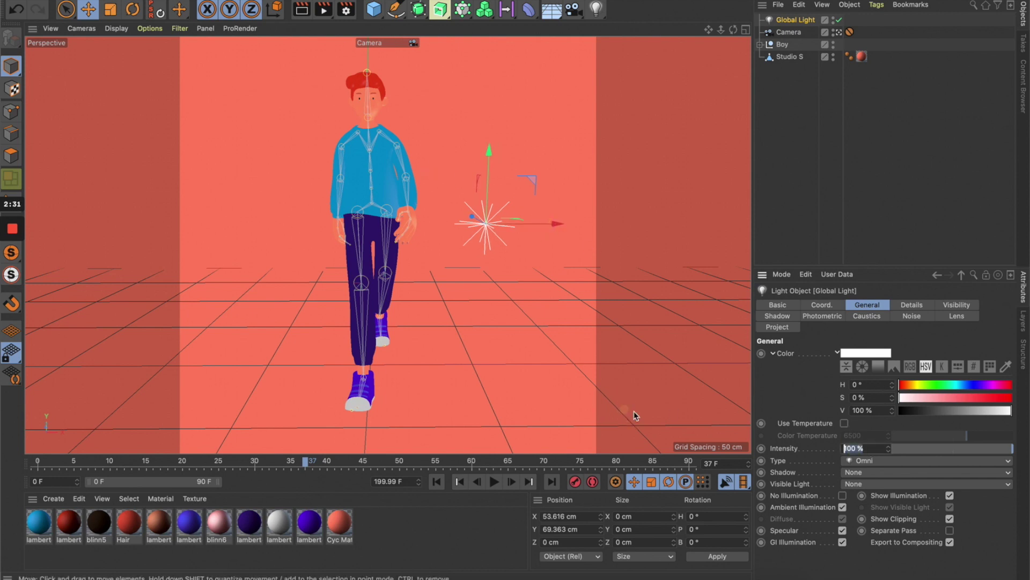
pyautogui.write('70')
pyautogui.press('Return')
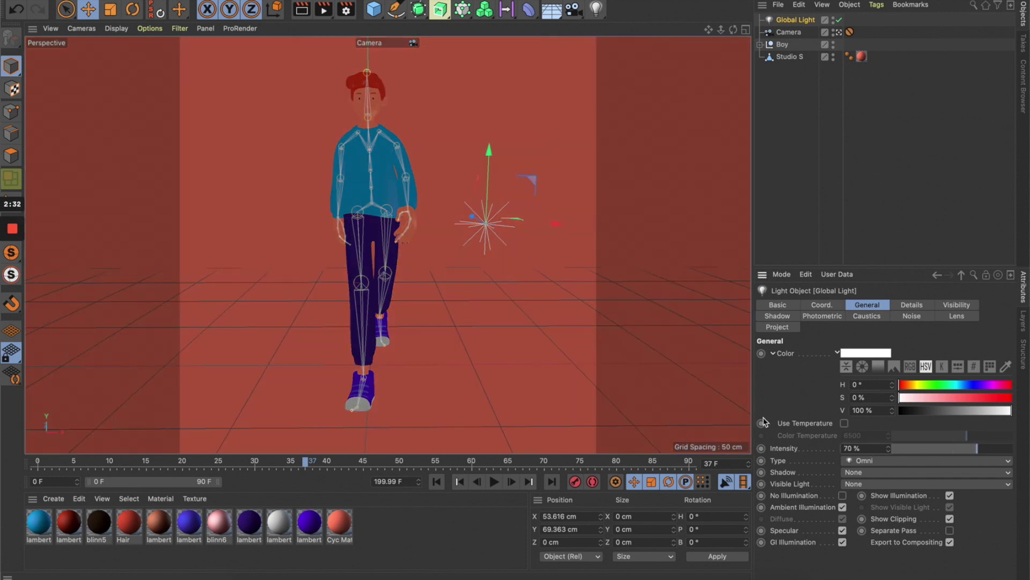
pyautogui.click(534, 172)
# Add an area light and lift it high above the boy.
pyautogui.click(604, 13)
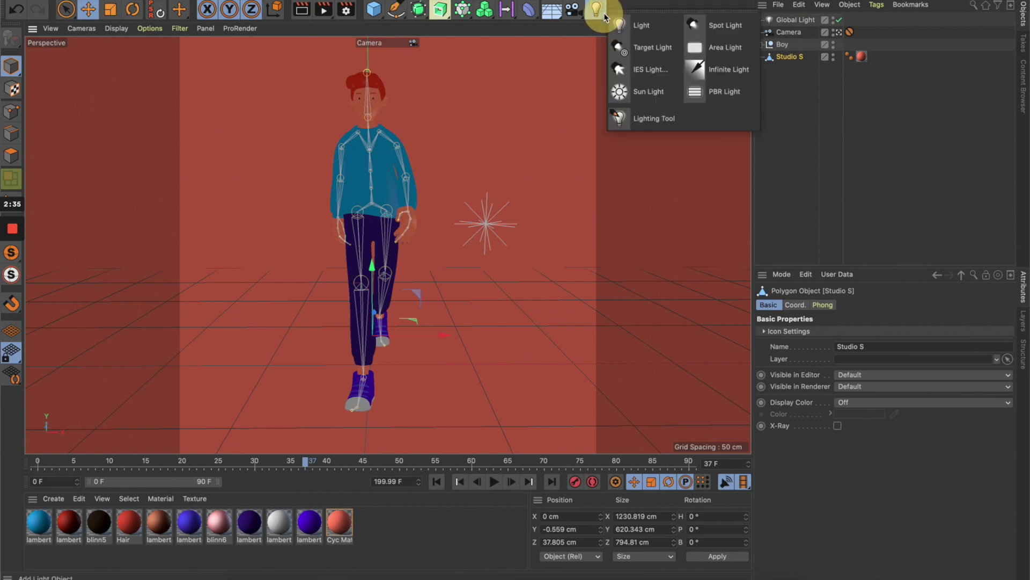
pyautogui.click(744, 50)
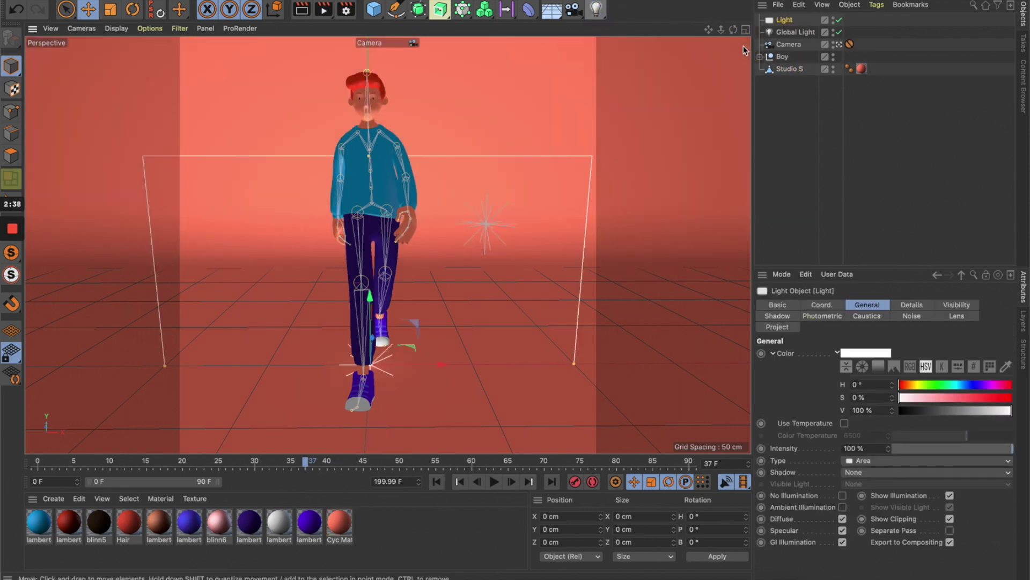
pyautogui.moveTo(374, 293); pyautogui.dragTo(377, 139)
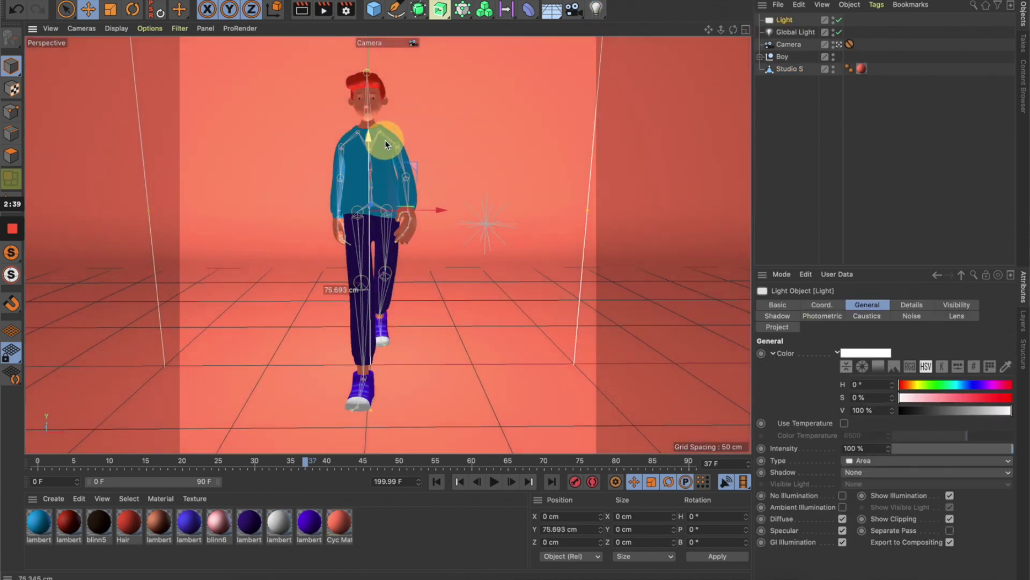
pyautogui.click(840, 45)
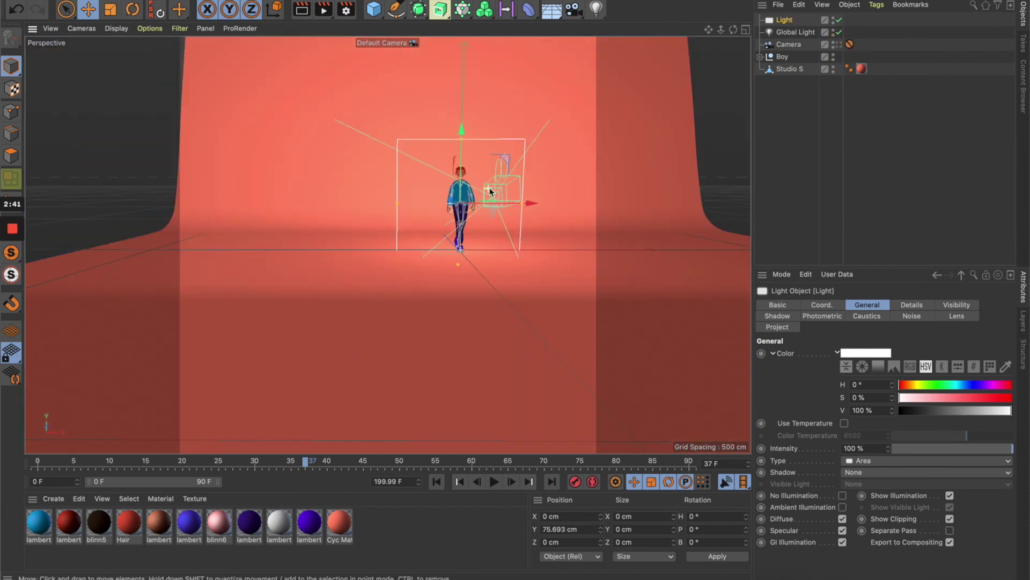
pyautogui.scroll(5, 483, 209)
pyautogui.keyDown('alt'); pyautogui.moveTo(482, 209); pyautogui.dragTo(422, 260); pyautogui.keyUp('alt')
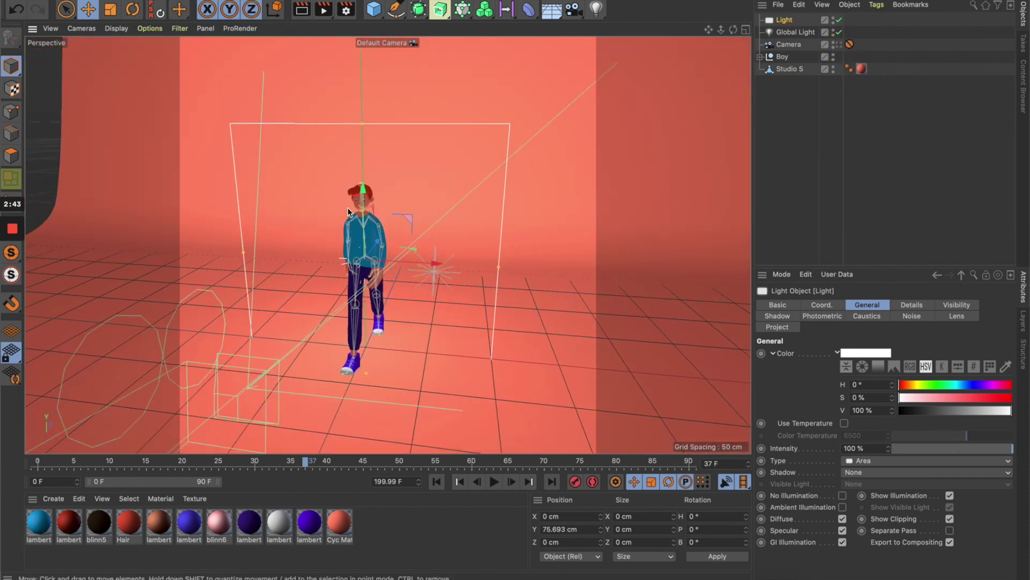
pyautogui.moveTo(370, 181); pyautogui.dragTo(362, 133)
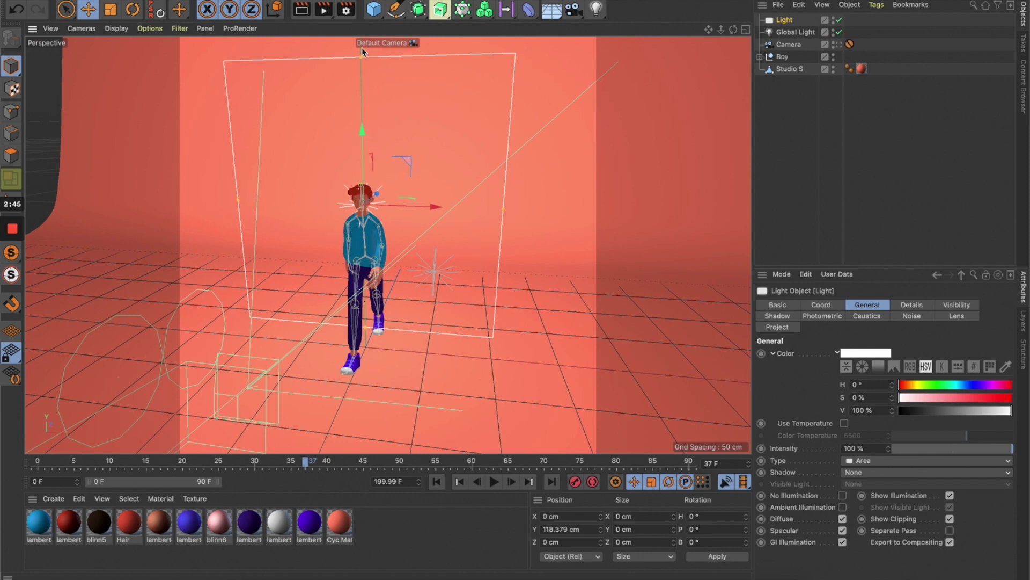
pyautogui.moveTo(362, 58); pyautogui.dragTo(367, 131)
# Narrow the area light and move it left to X −84.965 cm, heading 77°.
pyautogui.moveTo(503, 209); pyautogui.dragTo(375, 206)
pyautogui.keyDown('alt'); pyautogui.moveTo(333, 279); pyautogui.dragTo(340, 285); pyautogui.keyUp('alt')
pyautogui.moveTo(376, 228); pyautogui.dragTo(325, 237)
pyautogui.click(823, 306)
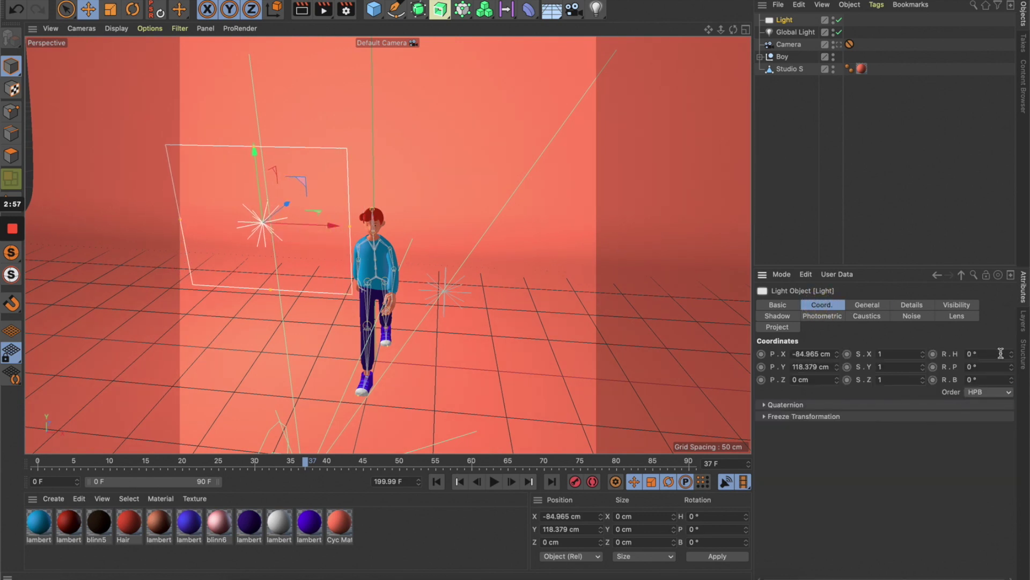
pyautogui.moveTo(1013, 361); pyautogui.dragTo(1011, 358)
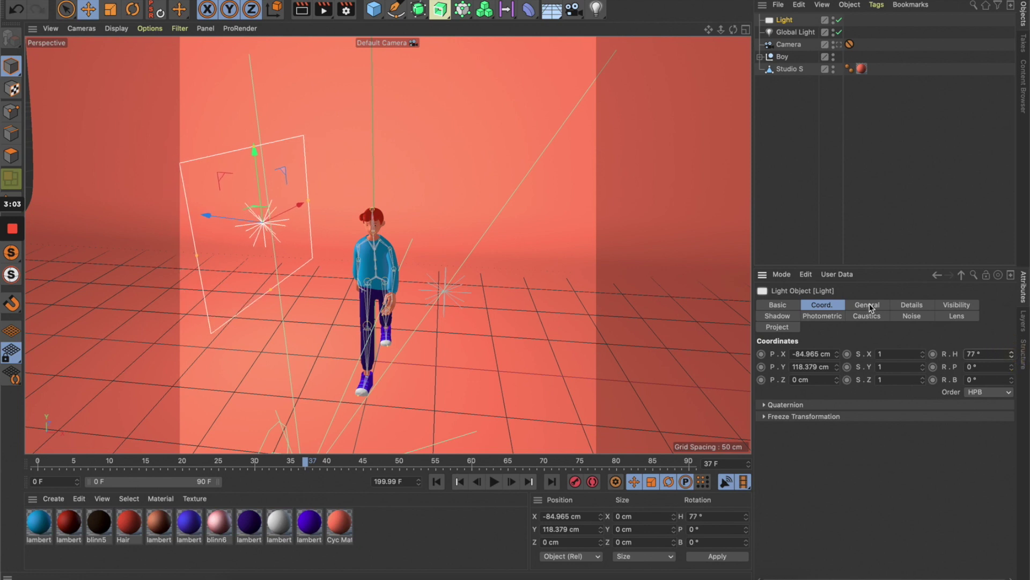
# Make the area light emit in Z Direction Only.
pyautogui.click(868, 306)
pyautogui.click(906, 303)
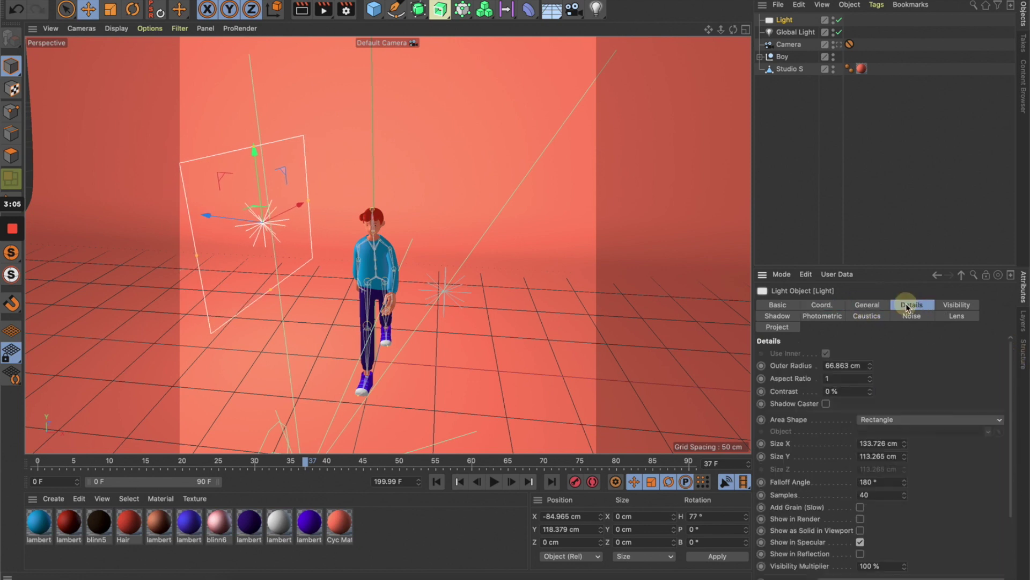
pyautogui.scroll(-4, 1011, 475)
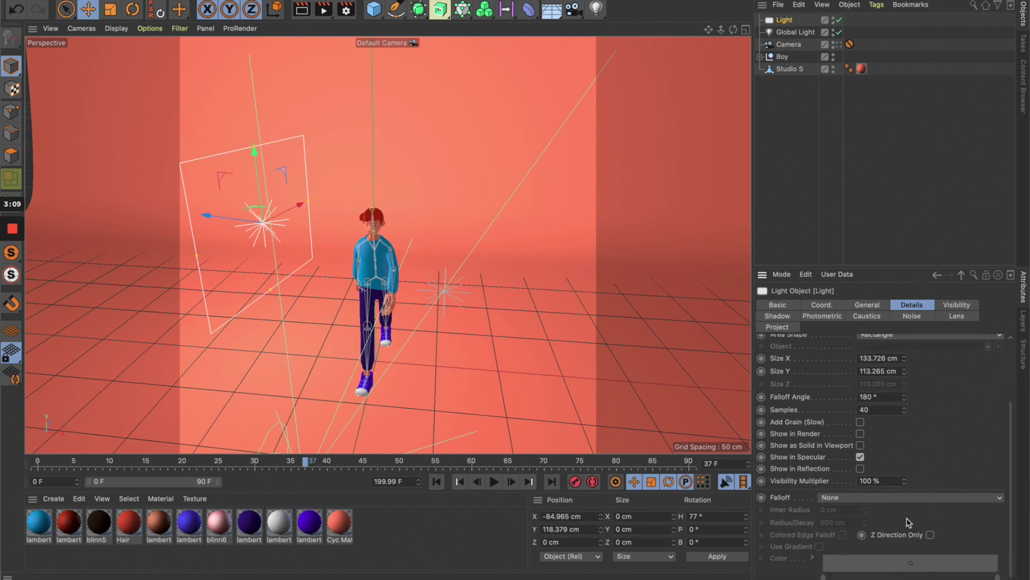
pyautogui.click(930, 536)
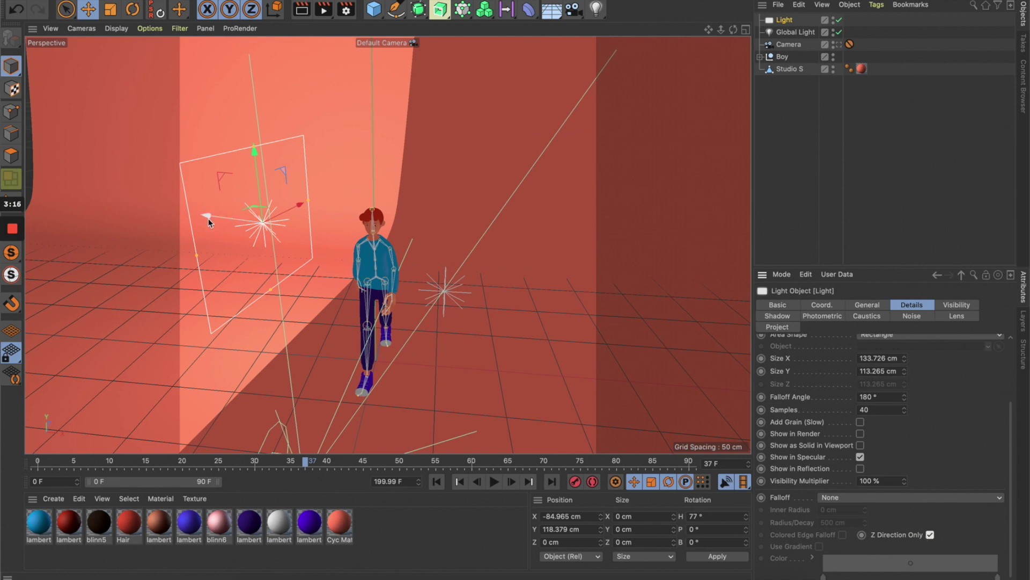
# Turn the area light to heading −100°, pitch −46°, shift it to X −102.733 cm, and render.
pyautogui.click(835, 305)
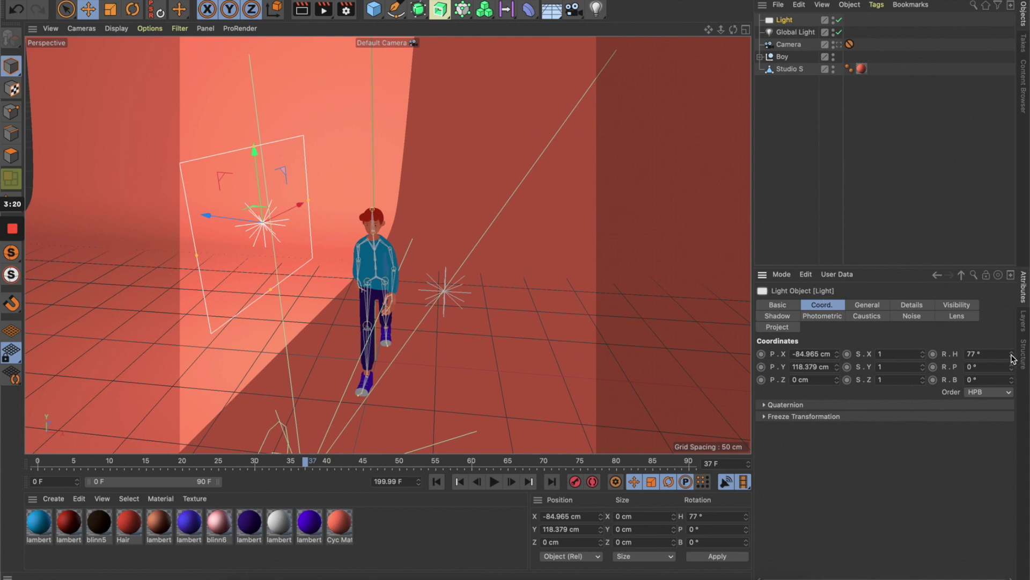
pyautogui.moveTo(1012, 355); pyautogui.dragTo(1011, 369)
pyautogui.moveTo(315, 239); pyautogui.dragTo(289, 201)
pyautogui.moveTo(287, 150); pyautogui.dragTo(292, 144)
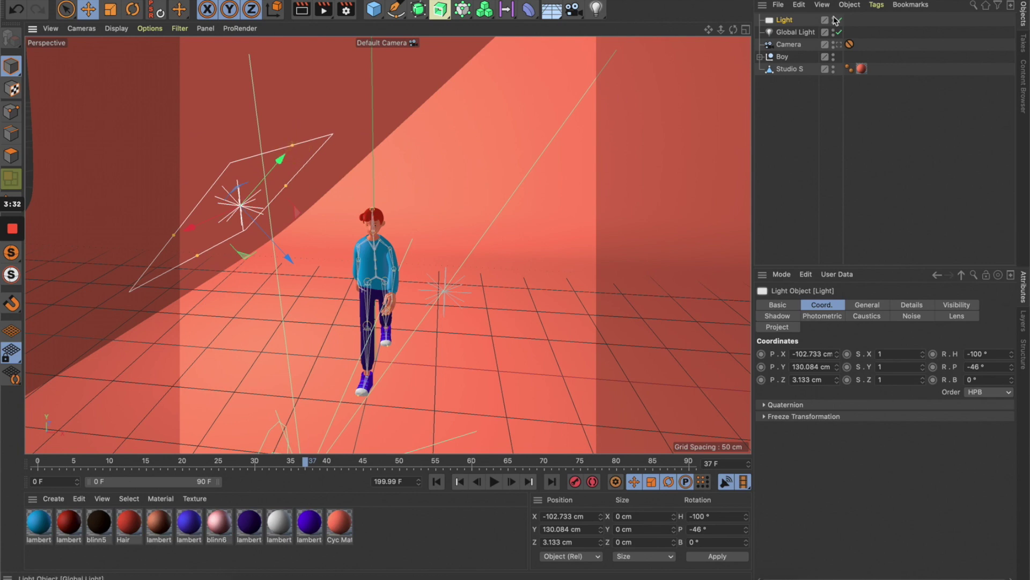
pyautogui.click(836, 44)
pyautogui.click(324, 9)
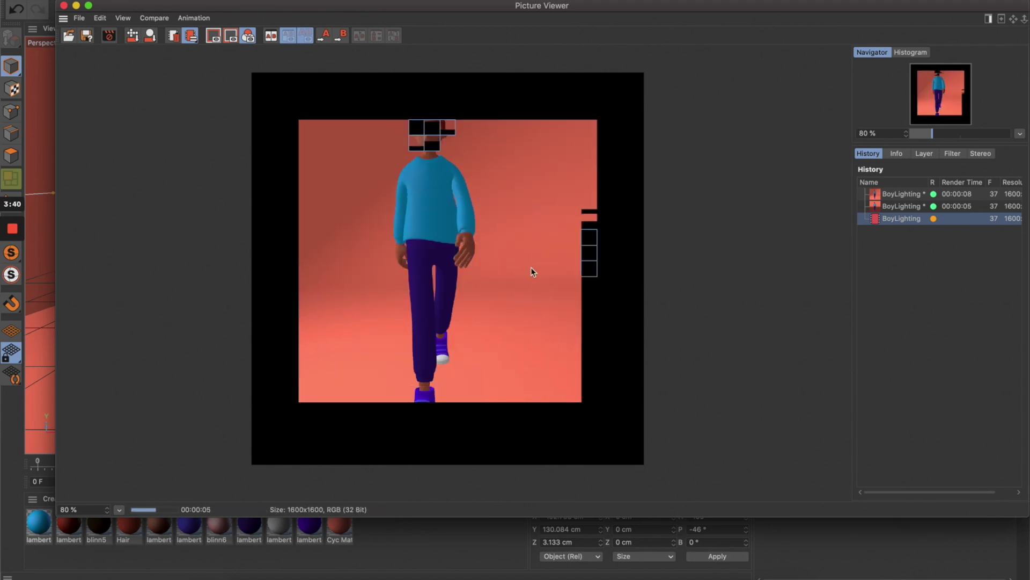
# Compare the new render against the 00:00:05 and 00:00:06 history entries, then return to the scene.
pyautogui.click(902, 208)
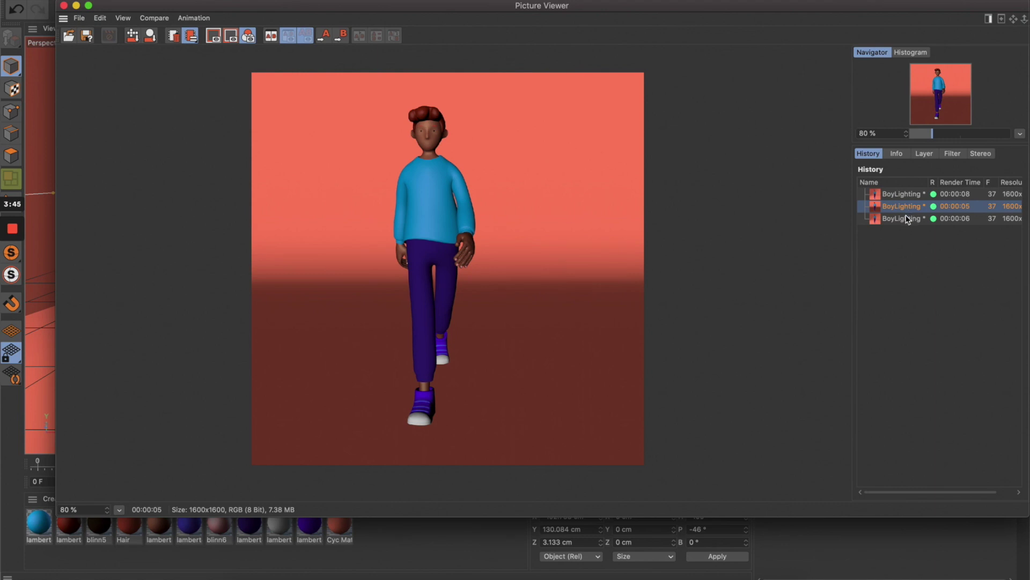
pyautogui.click(906, 219)
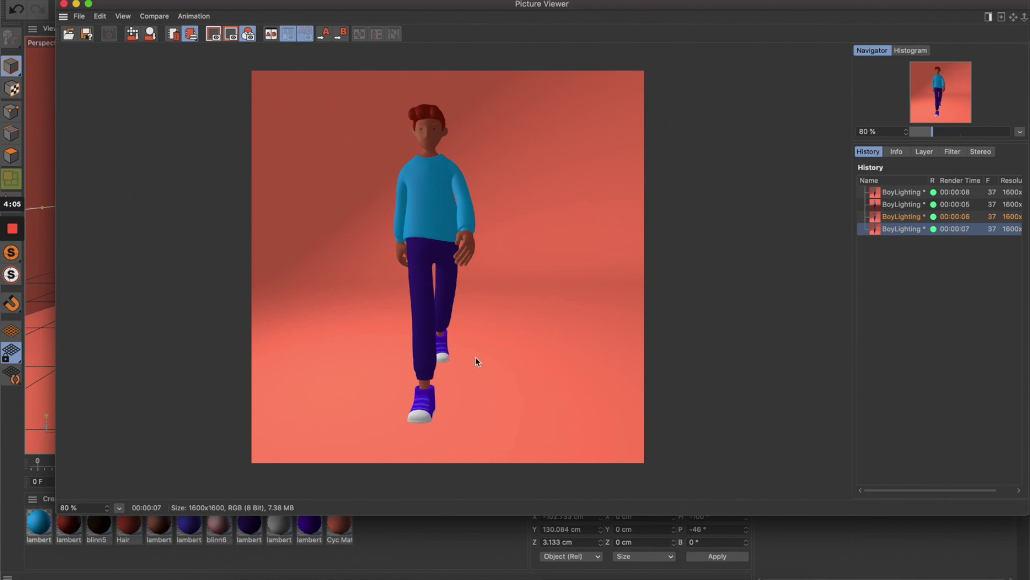
pyautogui.click(55, 33)
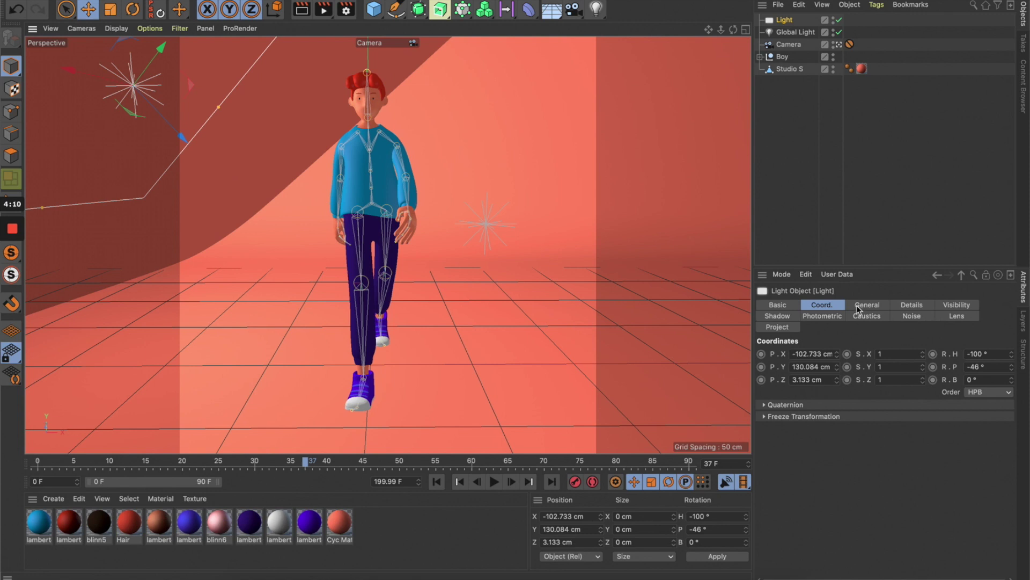
# Set the light's Shadow to Area, render a test image, and close the viewer.
pyautogui.click(873, 304)
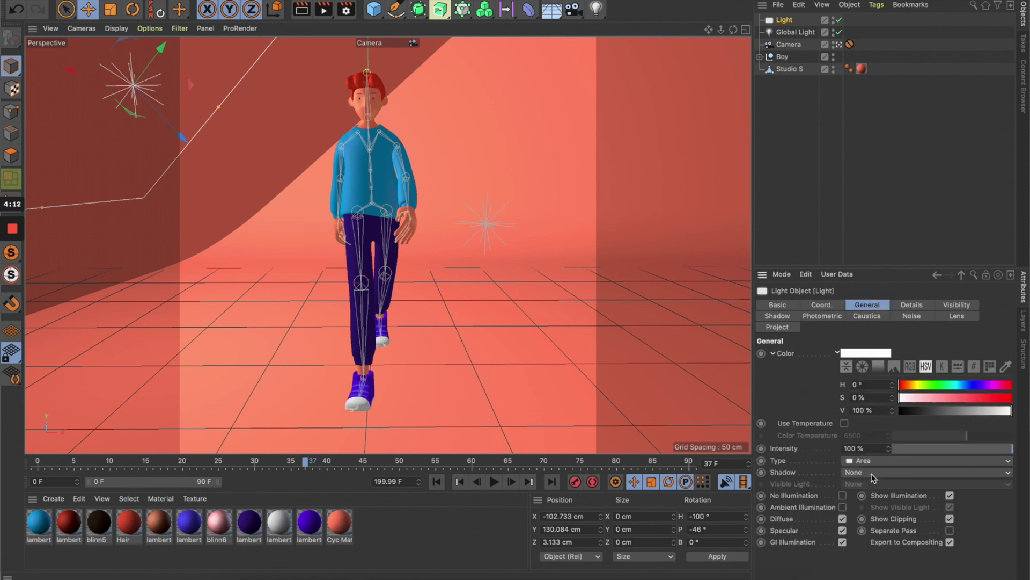
pyautogui.click(873, 472)
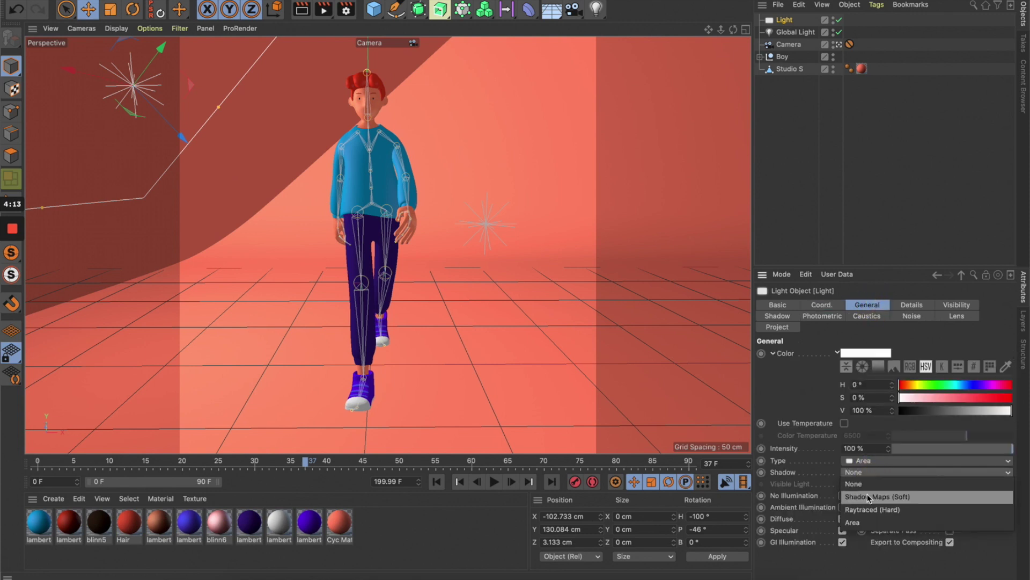
pyautogui.click(859, 523)
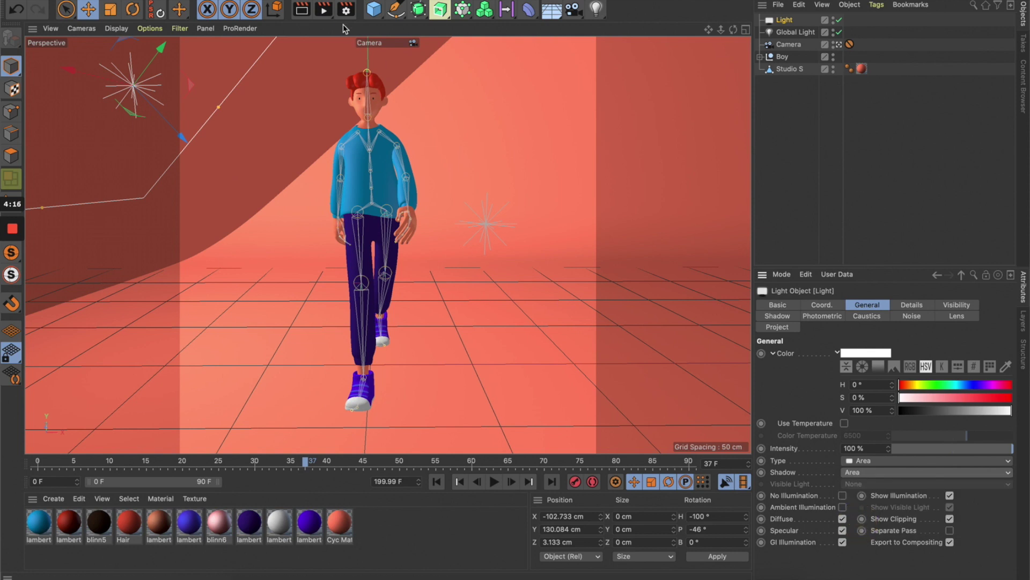
pyautogui.click(323, 10)
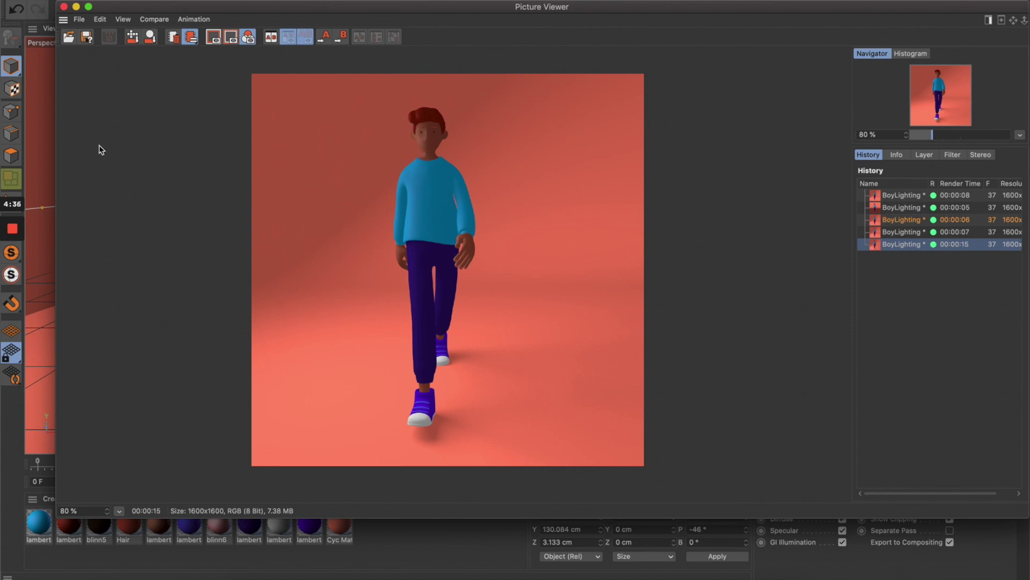
pyautogui.click(63, 6)
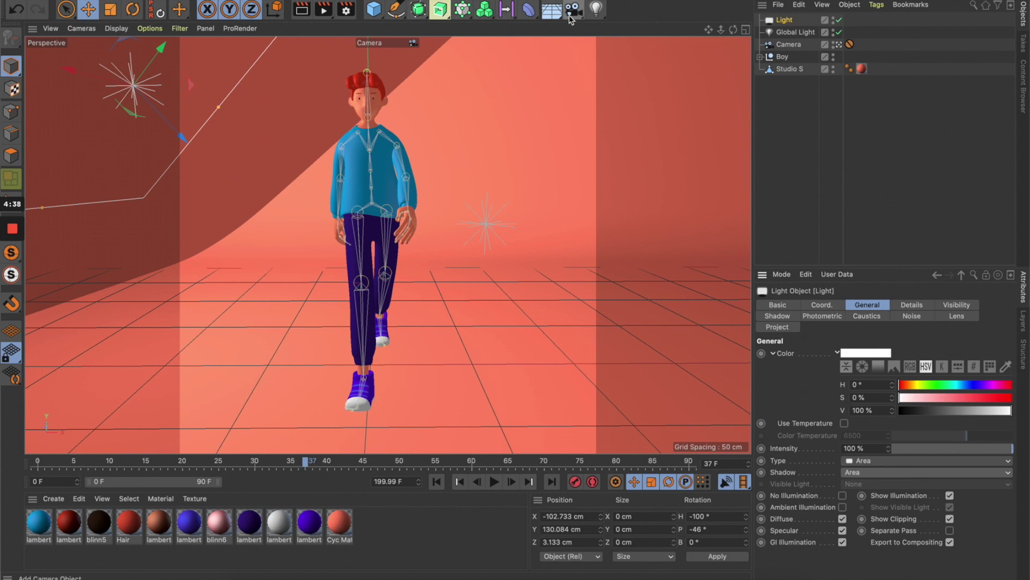
# Add the Ambient Occlusion effect in Render Settings and start a test render.
pyautogui.click(345, 11)
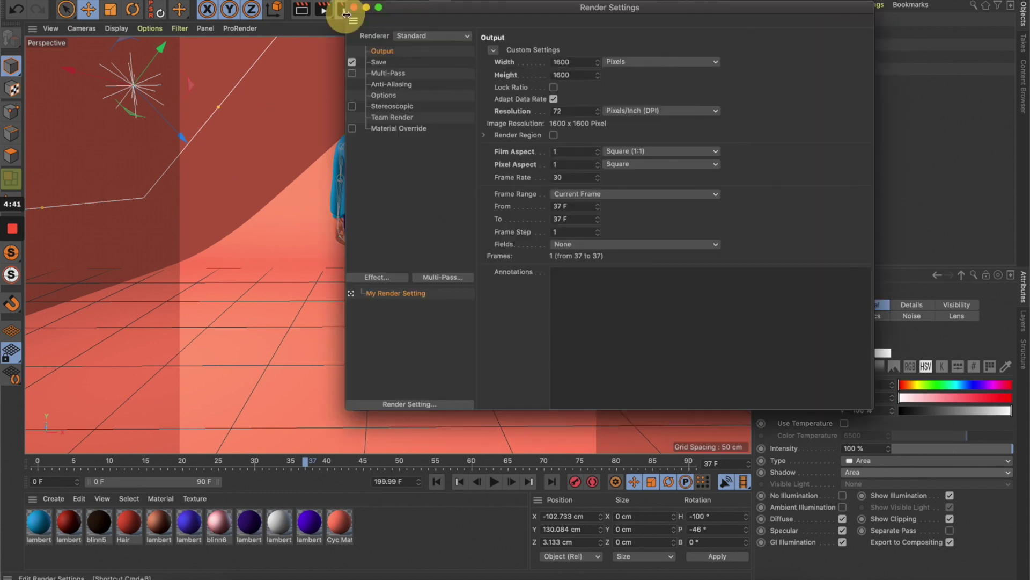
pyautogui.click(377, 278)
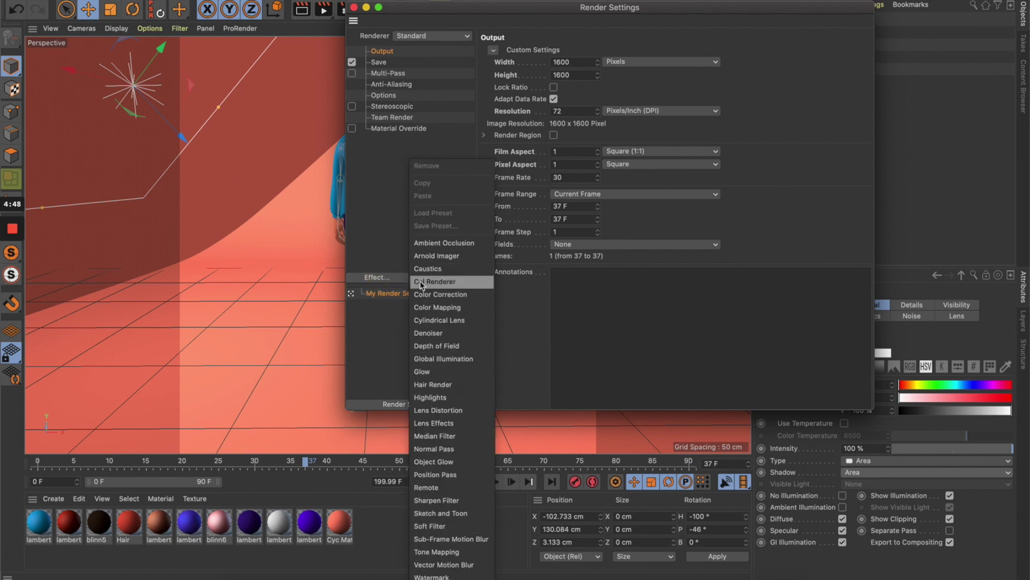
pyautogui.click(443, 242)
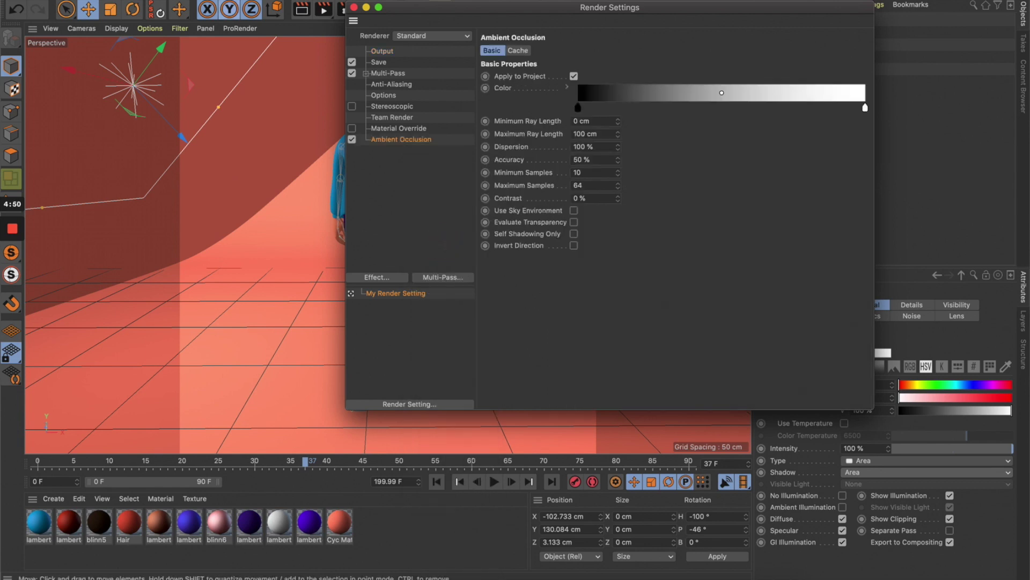
pyautogui.click(354, 7)
pyautogui.click(322, 10)
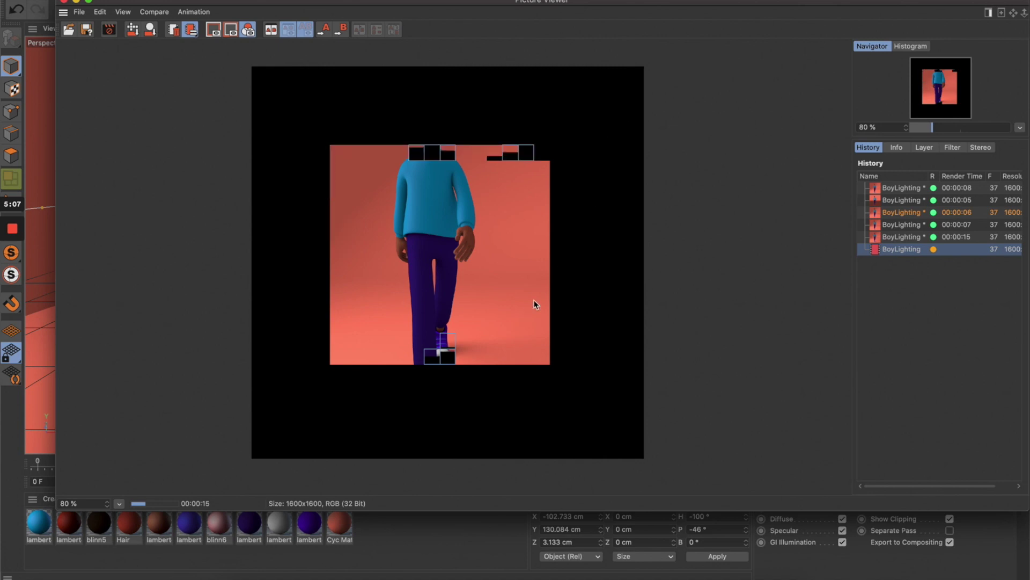
# Compare the ambient occlusion render with the 00:00:15 render, then close the viewer and stop rendering.
pyautogui.click(910, 240)
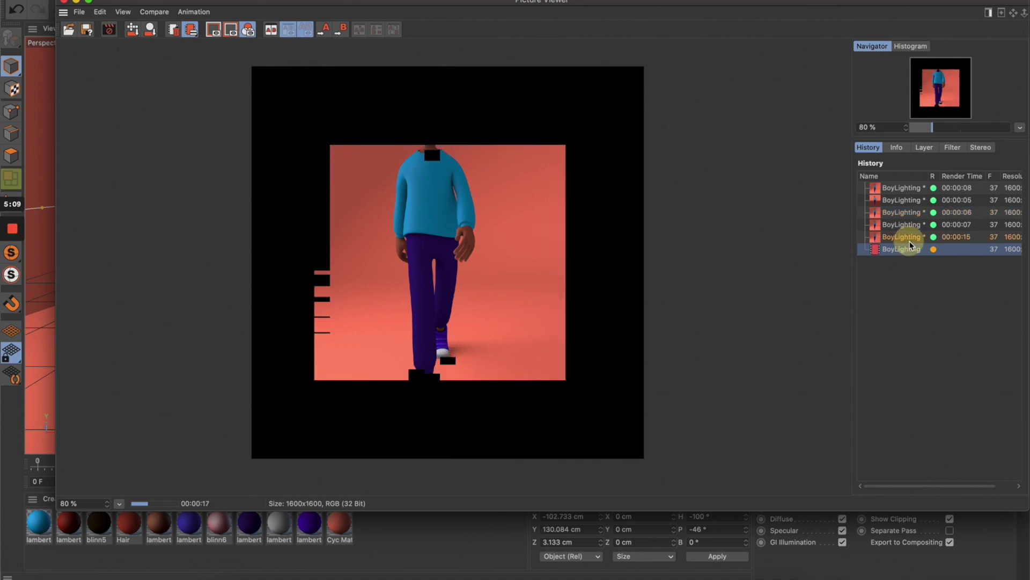
pyautogui.click(893, 249)
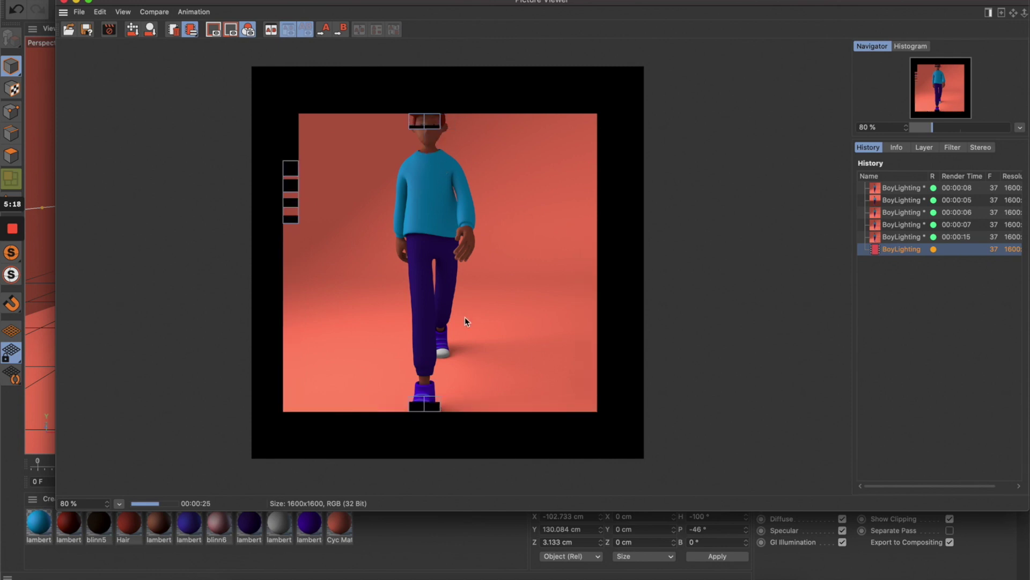
pyautogui.scroll(1, 428, 322)
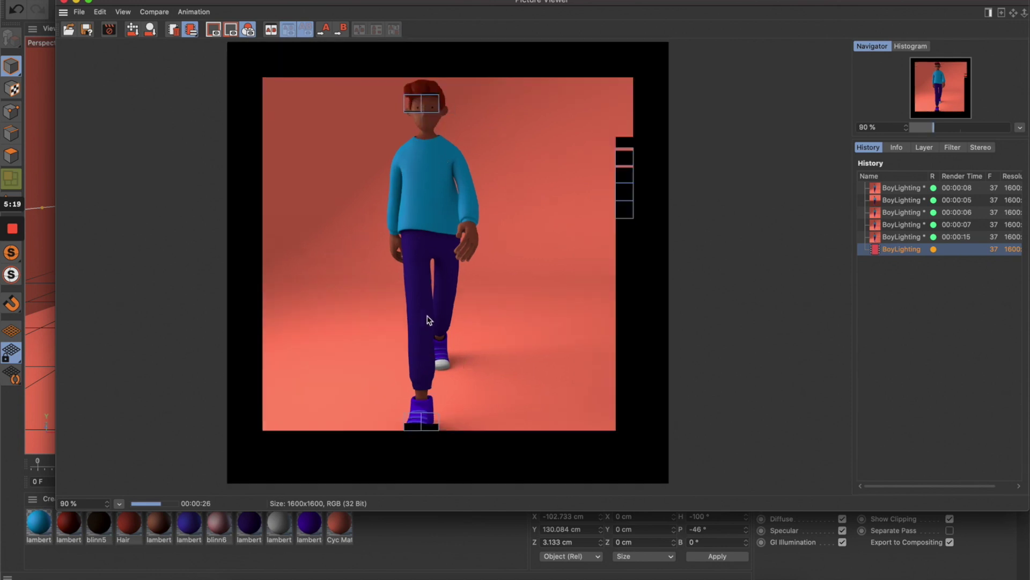
pyautogui.click(912, 237)
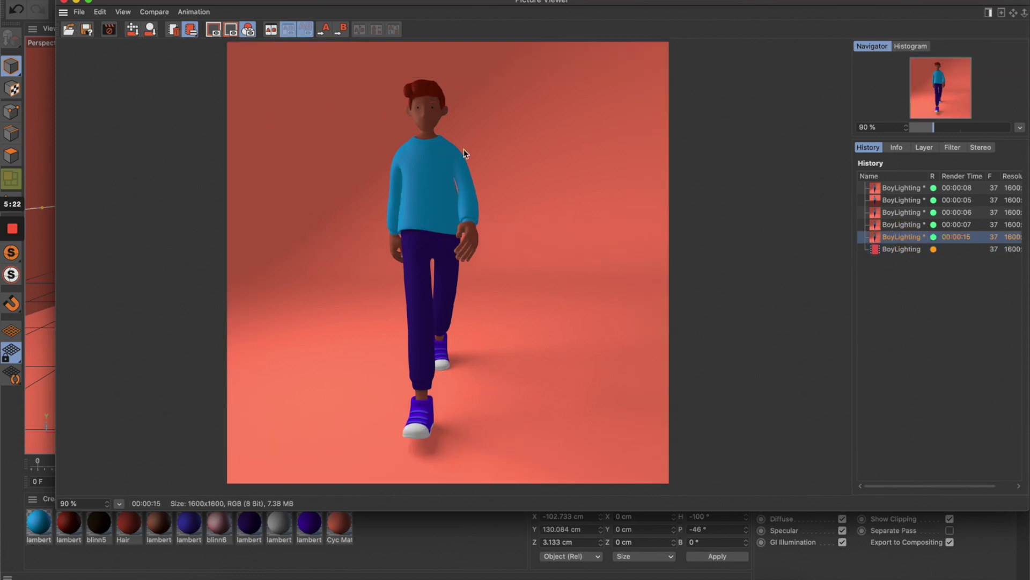
pyautogui.click(915, 249)
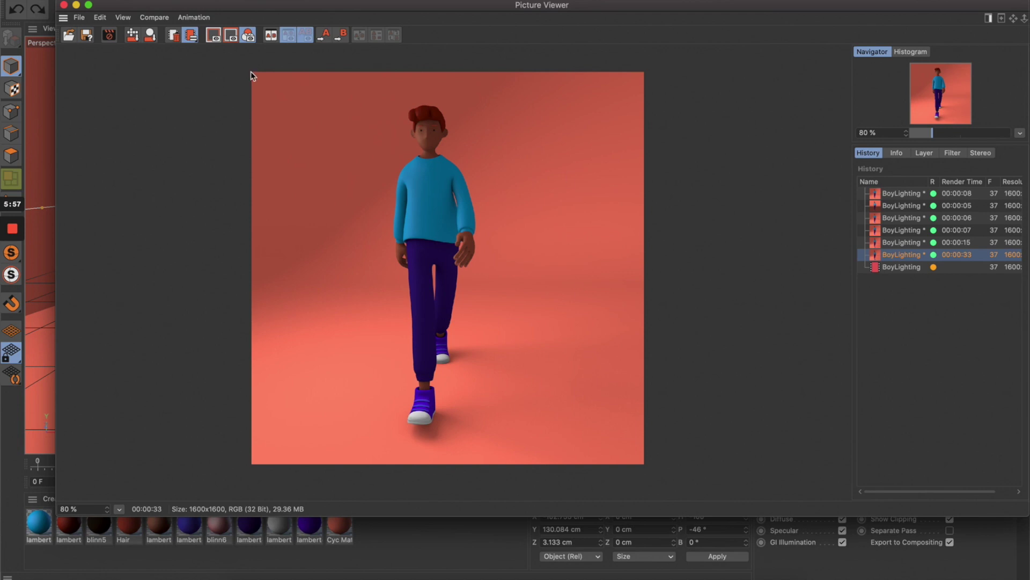
pyautogui.click(64, 5)
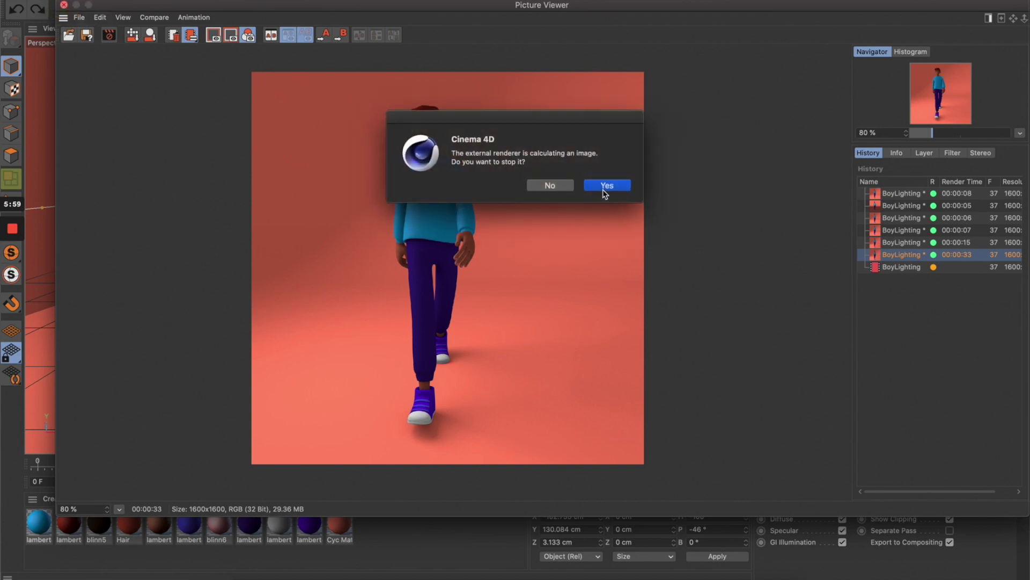
pyautogui.click(606, 187)
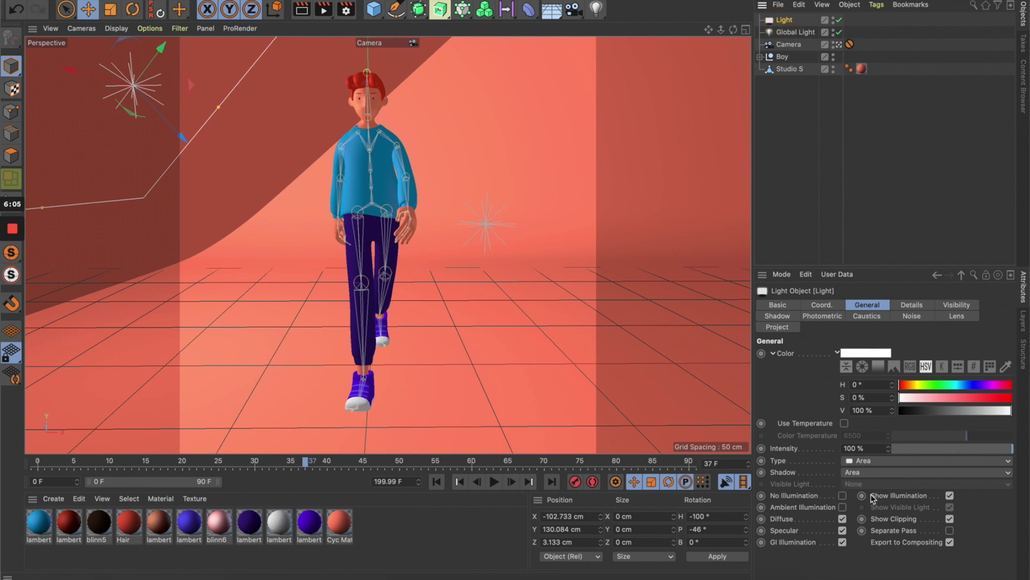
# Set the area light's Falloff to Inverse Square (Physically Accurate) and zoom out over the studio.
pyautogui.click(911, 307)
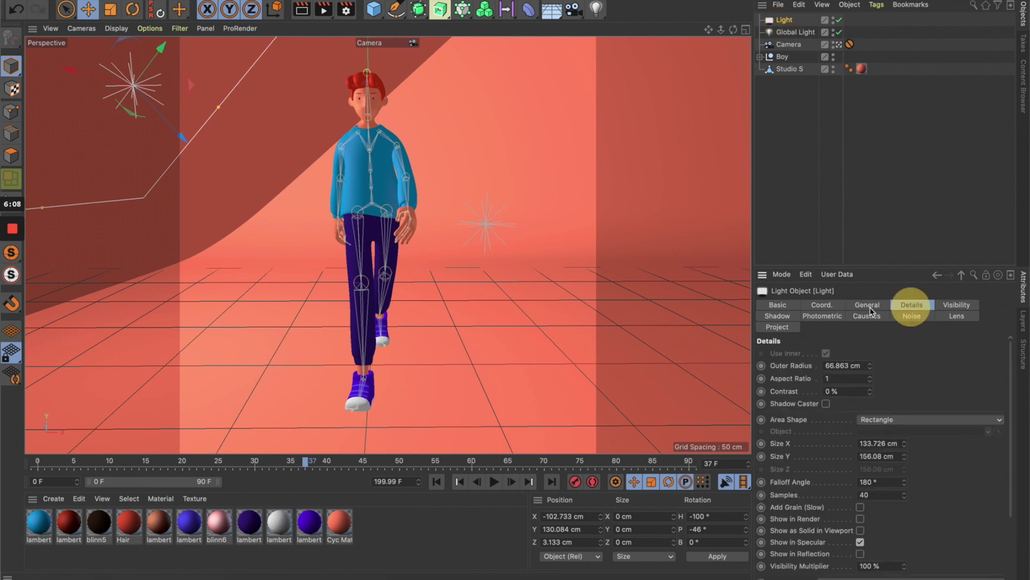
pyautogui.click(867, 305)
pyautogui.click(912, 305)
pyautogui.scroll(-3, 1019, 489)
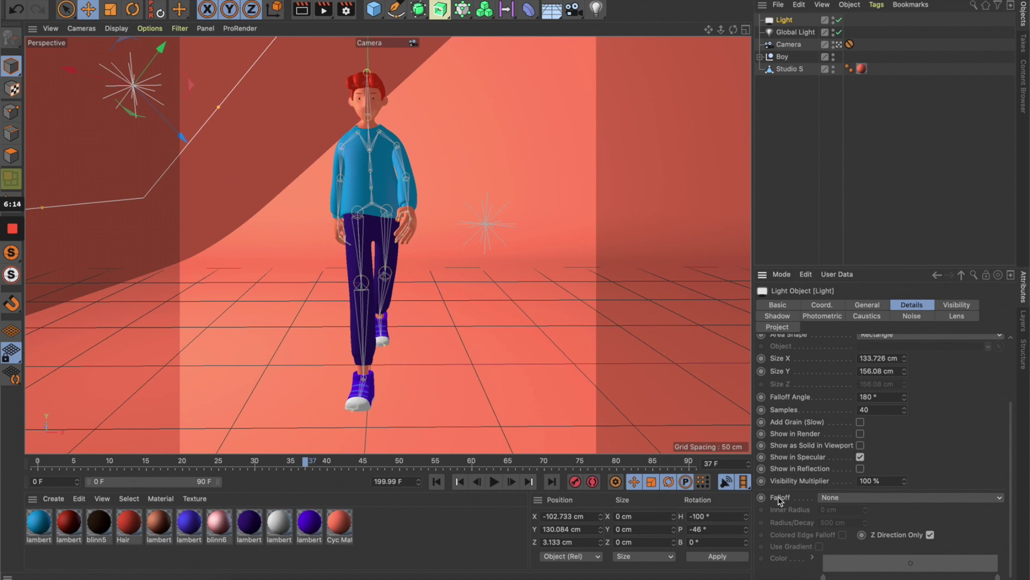
pyautogui.click(834, 499)
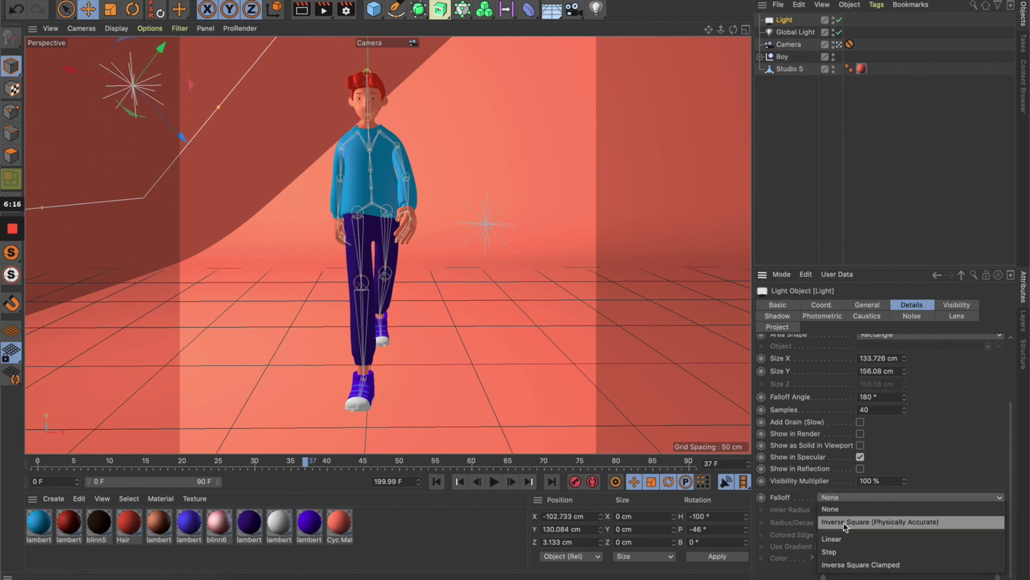
pyautogui.click(838, 523)
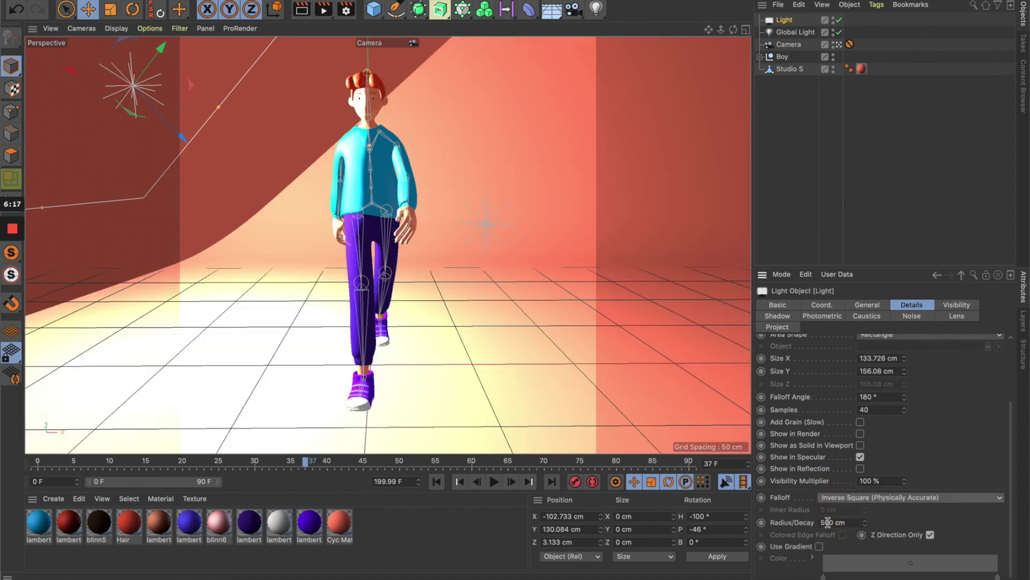
pyautogui.click(837, 44)
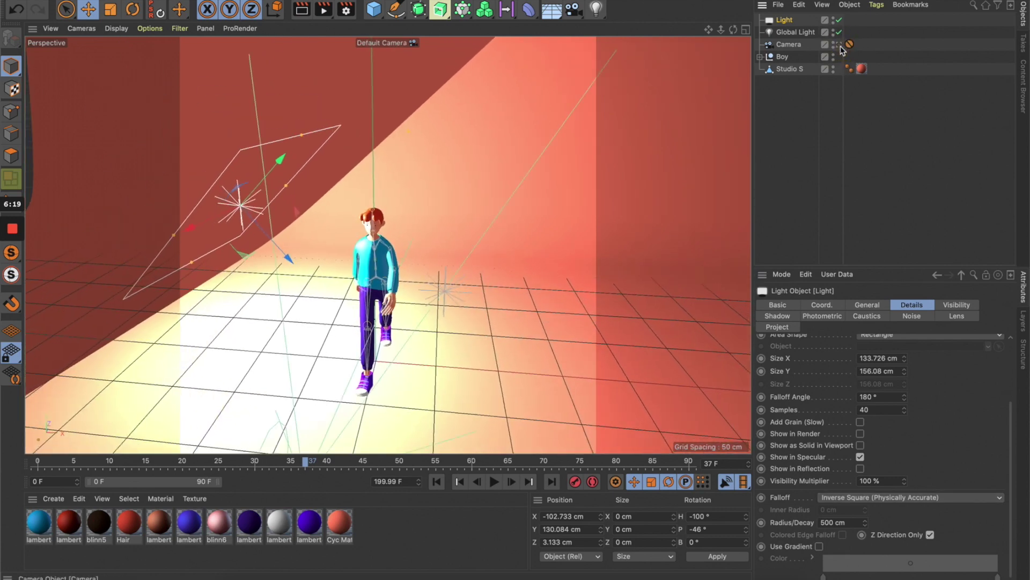
pyautogui.press('h')
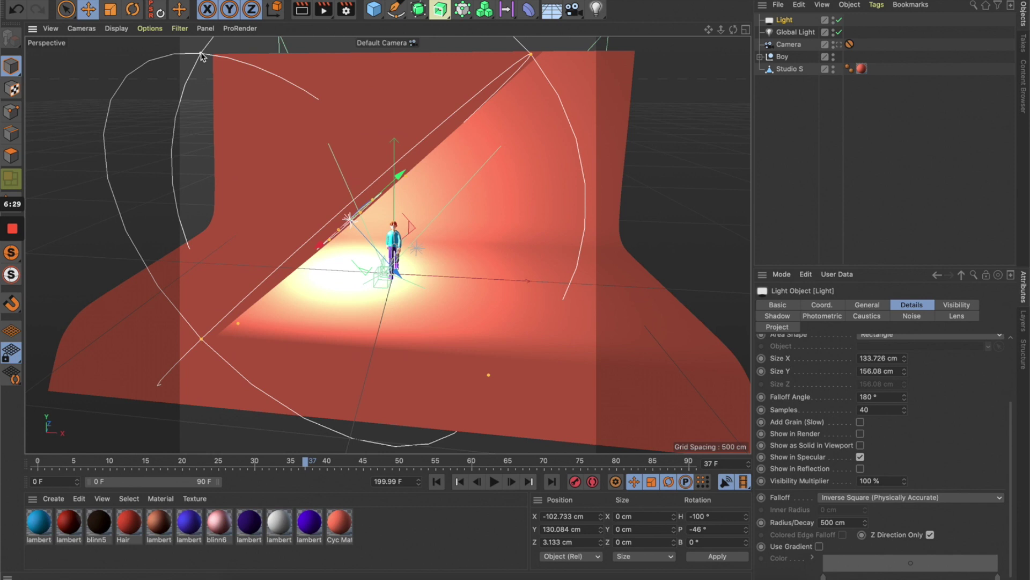
# Turn the light's falloff off and move the light to the studio's upper left.
pyautogui.click(912, 497)
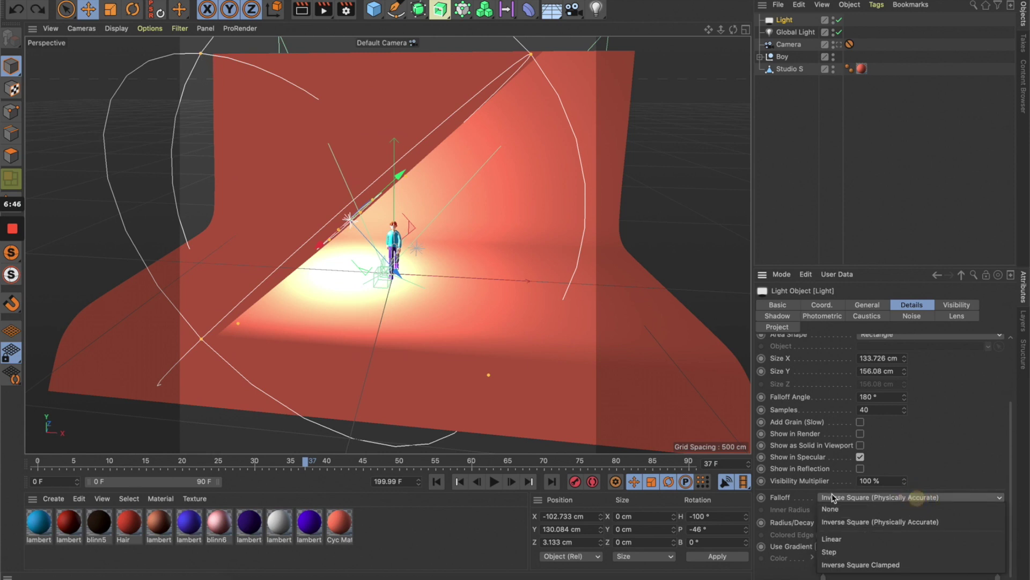
pyautogui.click(835, 509)
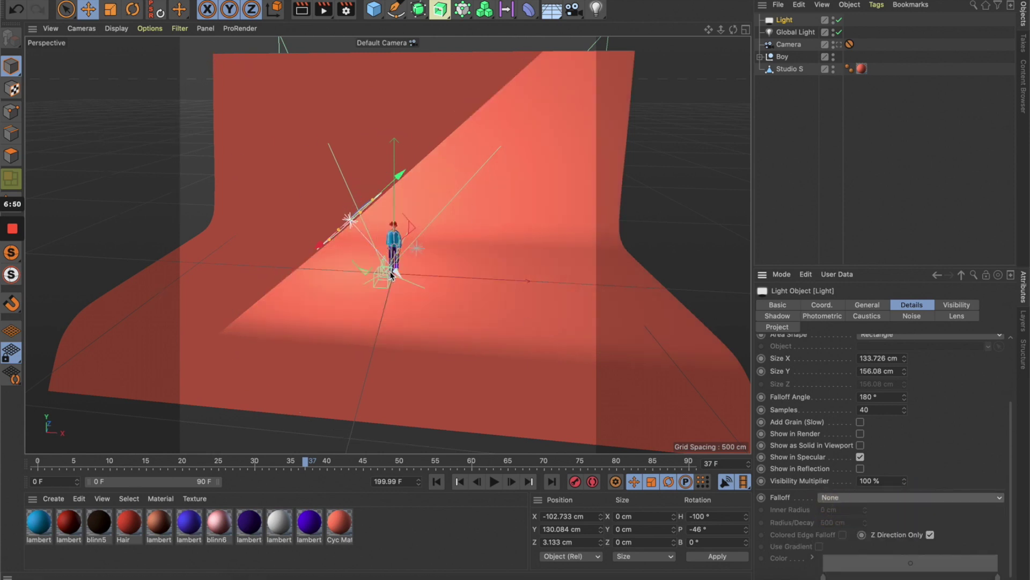
pyautogui.moveTo(352, 208); pyautogui.dragTo(408, 250)
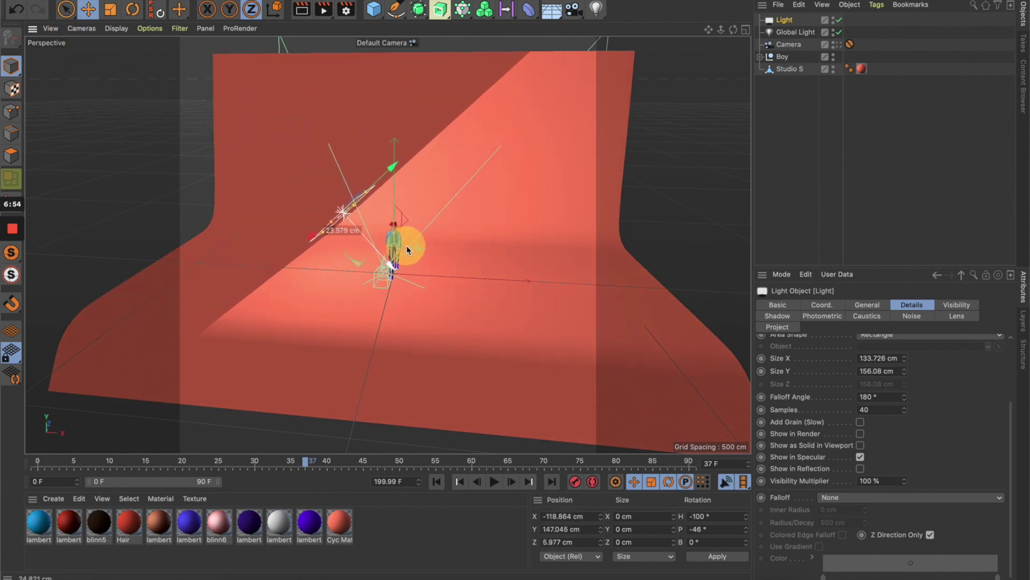
# Reapply Inverse Square (Physically Accurate) falloff and tune its radius to 204.055 cm.
pyautogui.click(981, 500)
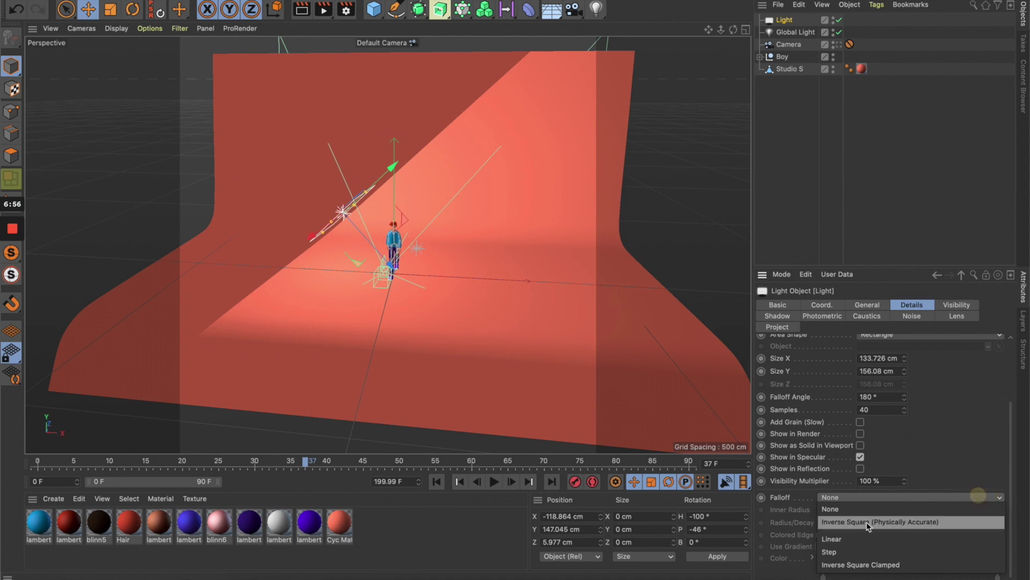
pyautogui.click(861, 521)
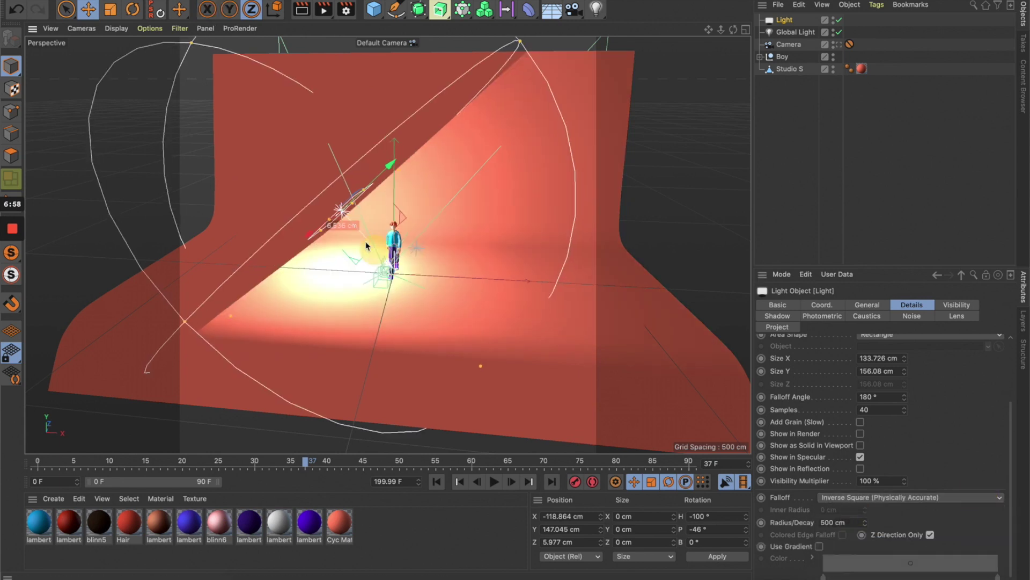
pyautogui.moveTo(345, 218)
pyautogui.mouseDown()
pyautogui.moveTo(361, 224)
pyautogui.moveTo(342, 210)
pyautogui.mouseUp()
pyautogui.moveTo(482, 366); pyautogui.dragTo(391, 261)
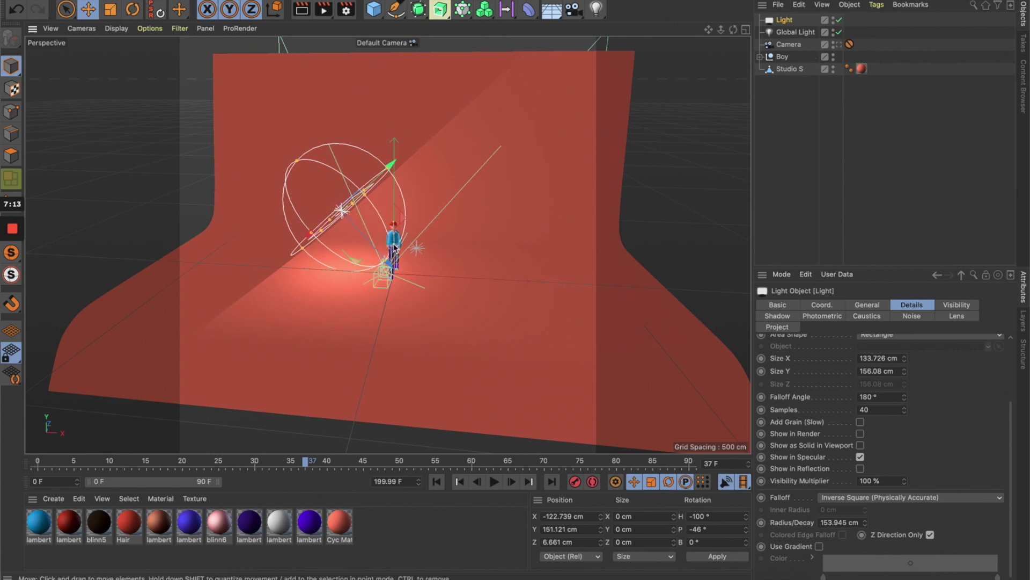
pyautogui.moveTo(387, 264)
pyautogui.mouseDown()
pyautogui.moveTo(410, 292)
pyautogui.moveTo(391, 270)
pyautogui.mouseUp()
pyautogui.scroll(5, 363, 211)
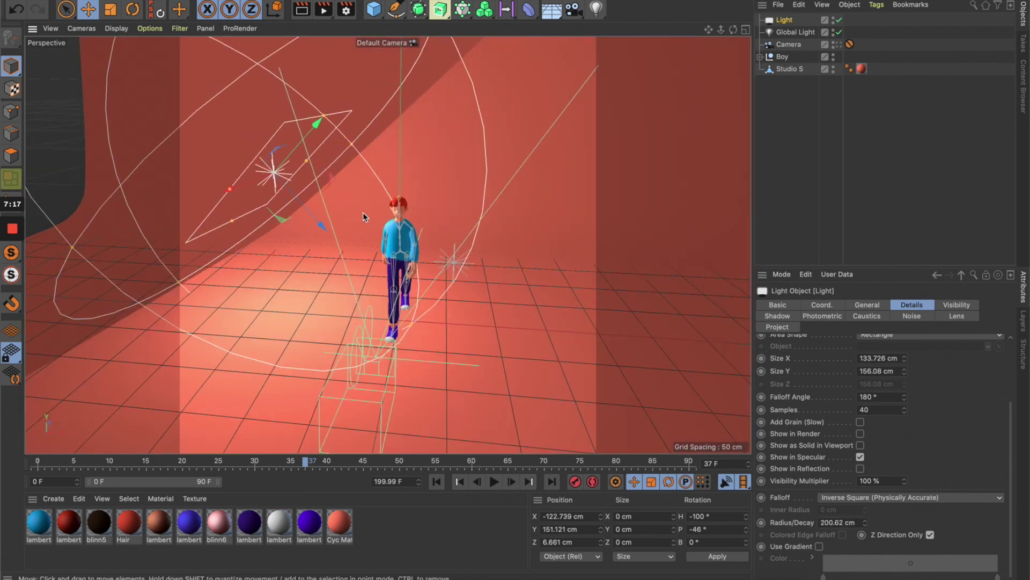
pyautogui.scroll(3, 364, 213)
pyautogui.moveTo(439, 362)
pyautogui.mouseDown()
pyautogui.moveTo(450, 370)
pyautogui.moveTo(423, 356)
pyautogui.mouseUp()
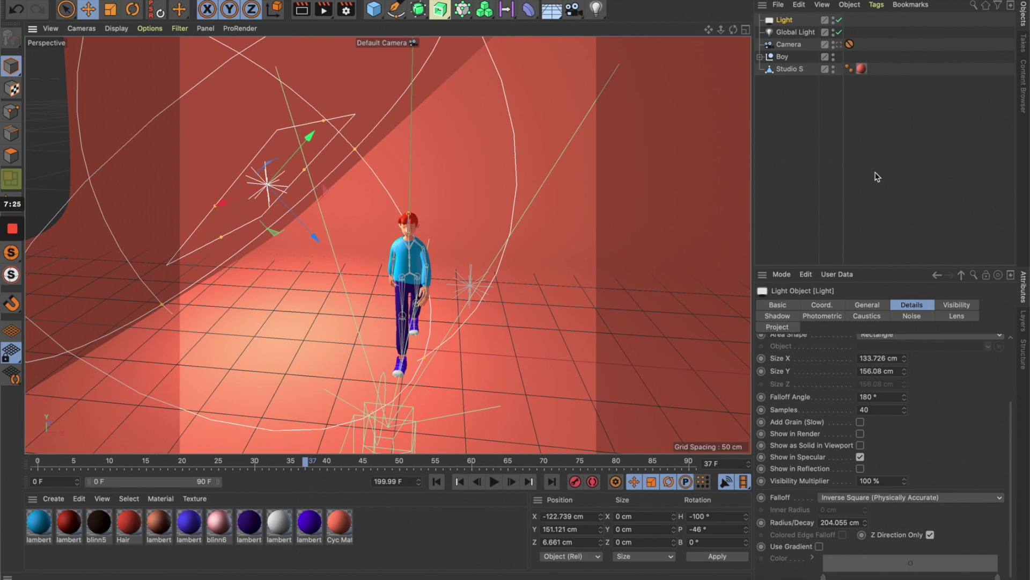
pyautogui.click(838, 44)
# Raise the light's intensity to 120%.
pyautogui.click(859, 304)
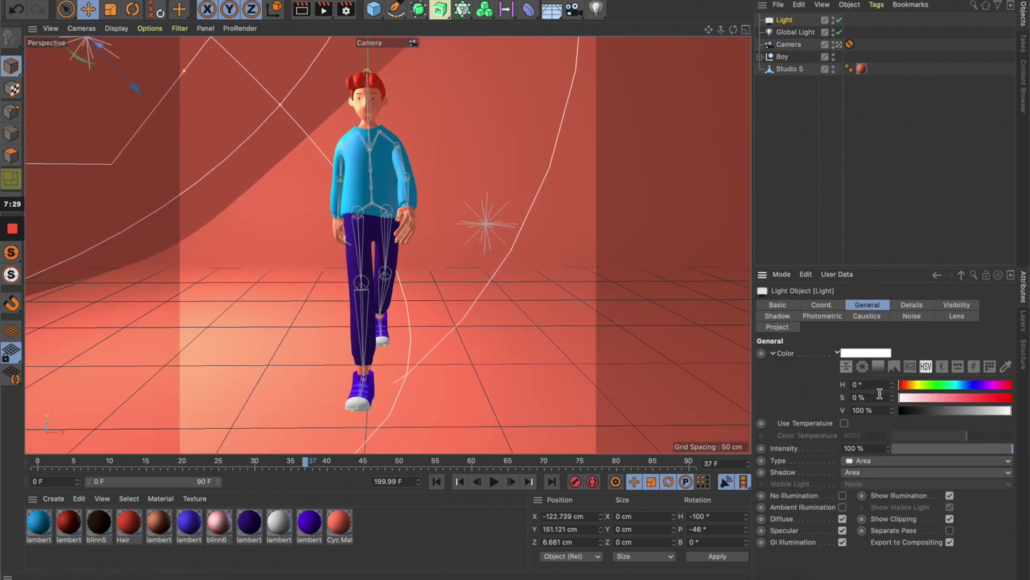
pyautogui.doubleClick(868, 443)
pyautogui.write('120')
pyautogui.press('Return')
# Render the camera view and compare it with the earlier 00:00:33 render.
pyautogui.click(323, 9)
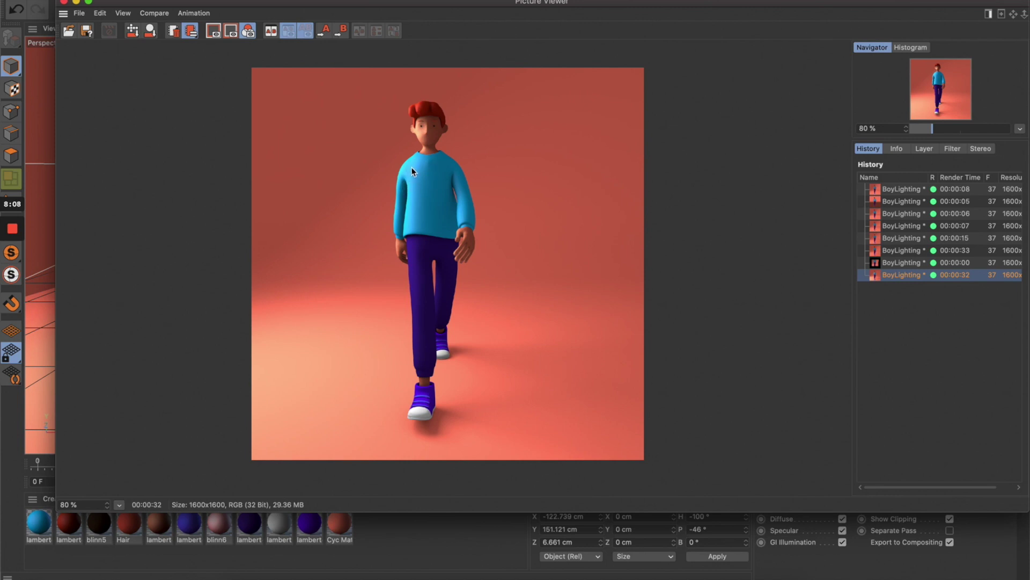
pyautogui.click(907, 251)
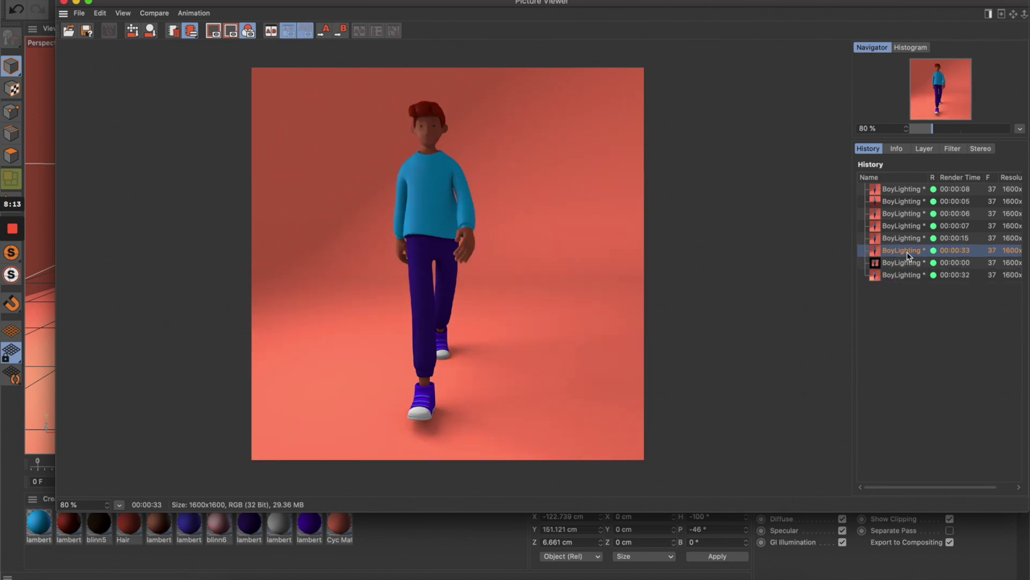
pyautogui.click(907, 274)
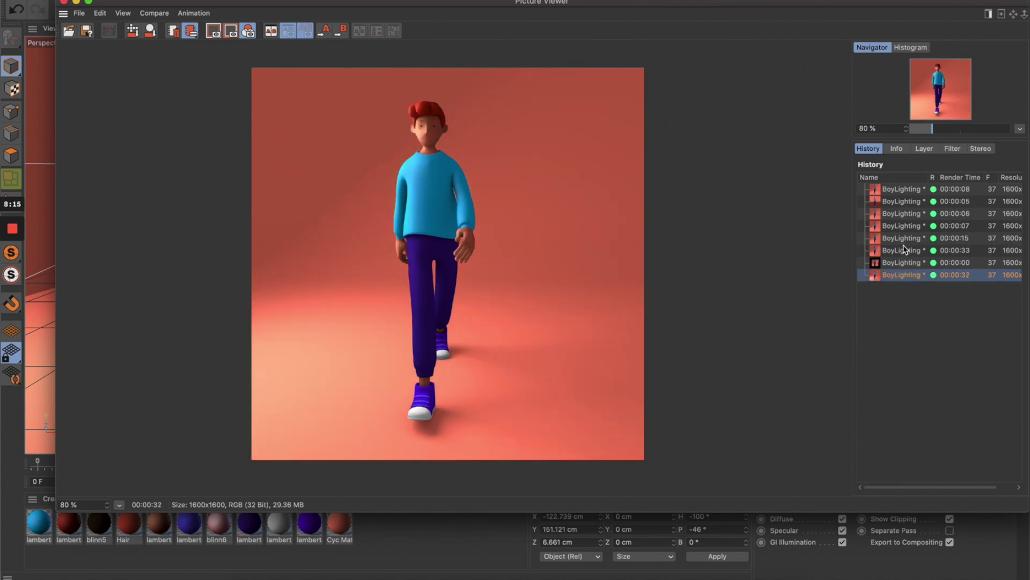
pyautogui.click(902, 276)
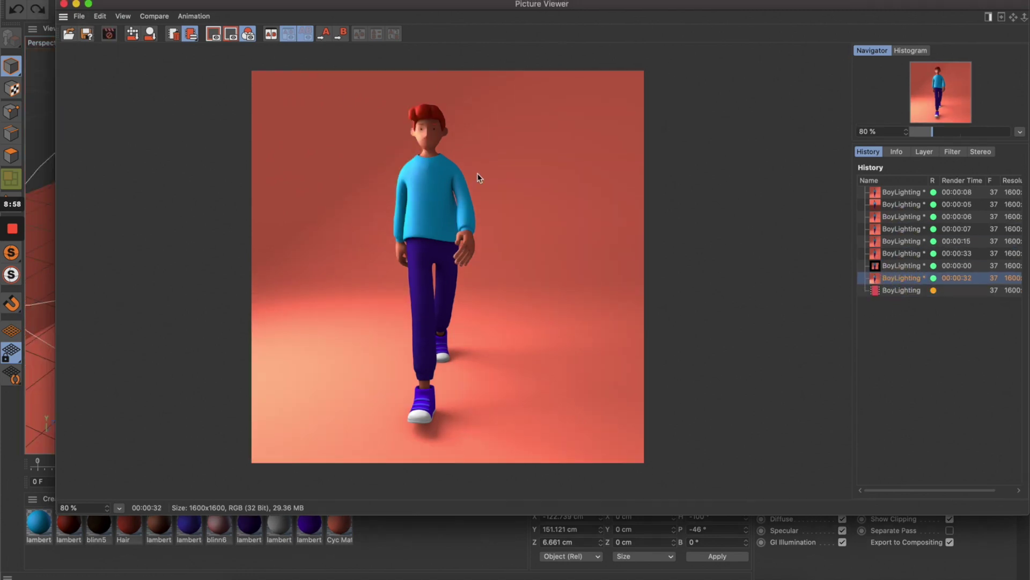
pyautogui.scroll(1, 477, 174)
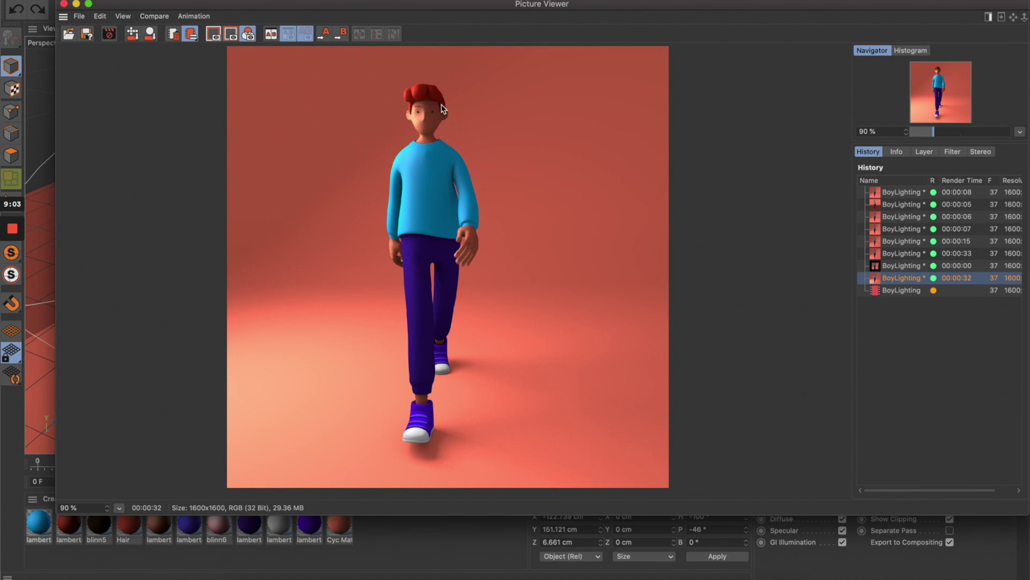
# Close the render viewer, stop the renderer, and rename the area light Key Light.
pyautogui.click(63, 4)
pyautogui.click(617, 187)
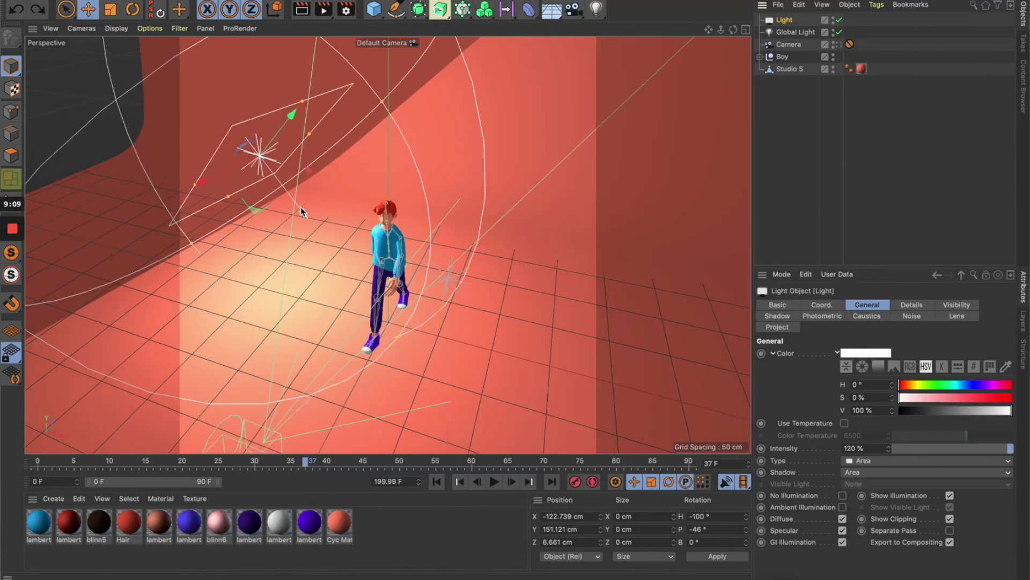
pyautogui.doubleClick(784, 20)
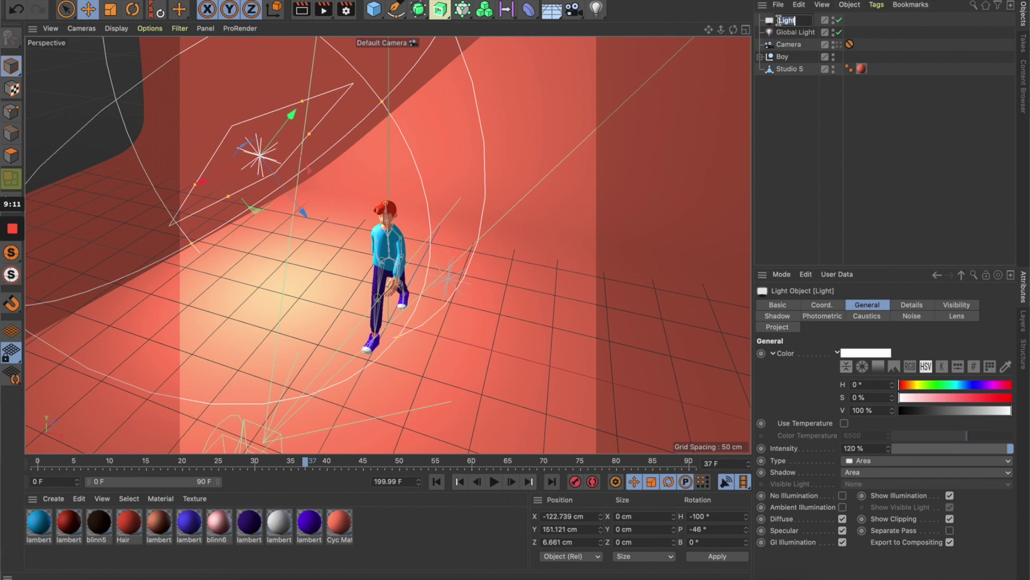
pyautogui.write('Key Light')
pyautogui.press('Return')
# Duplicate the Key Light as Fill Light and move it to the boy's other side.
pyautogui.hotkey('ctrl', 'c')
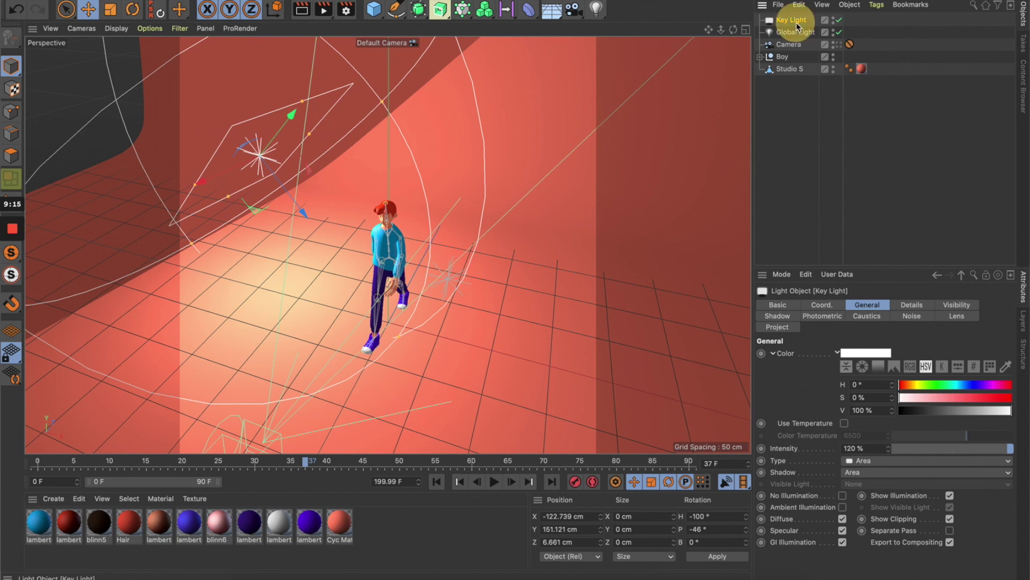
pyautogui.hotkey('ctrl', 'v')
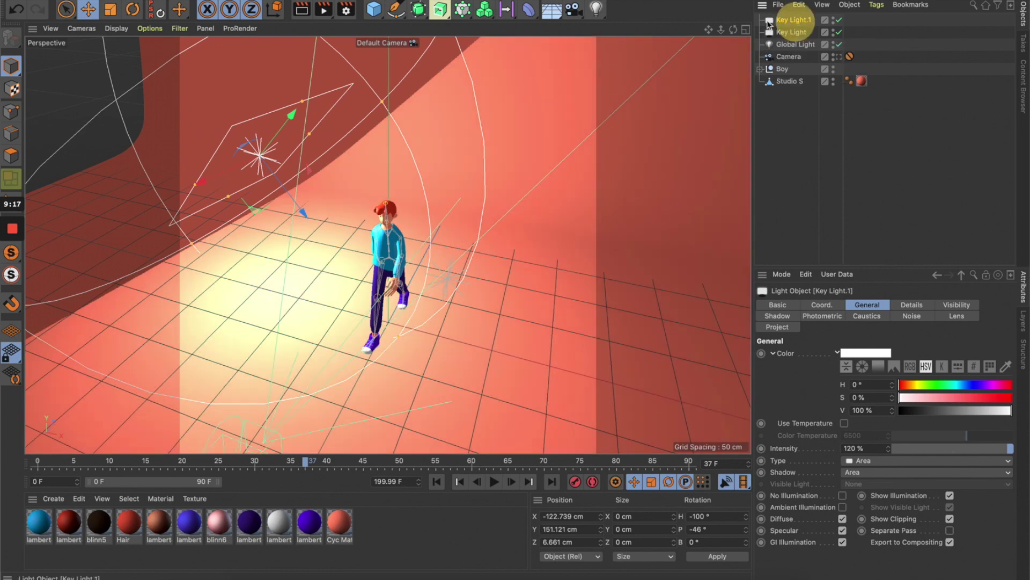
pyautogui.doubleClick(791, 20)
pyautogui.write('Fill Ligh')
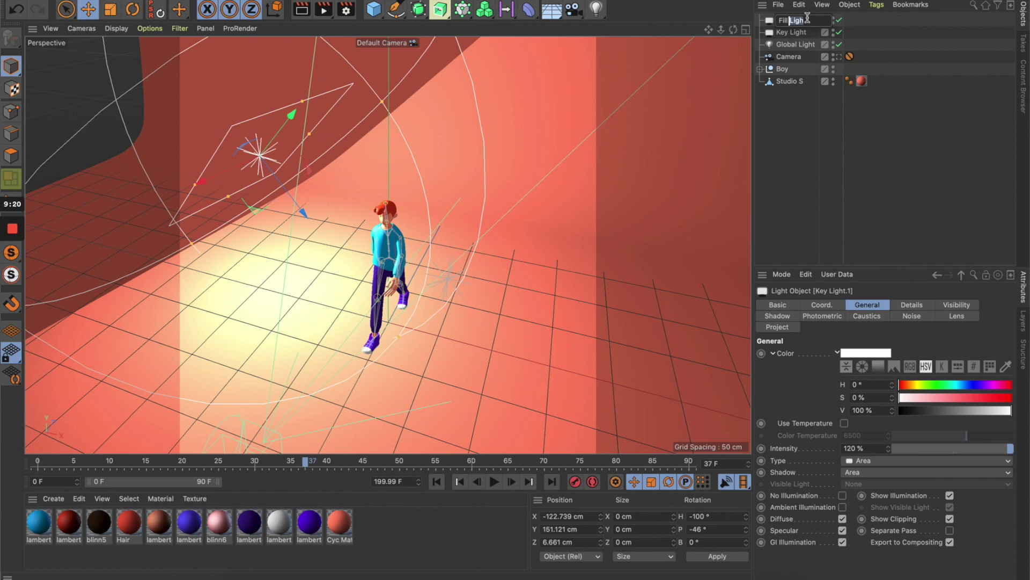
pyautogui.press('Return')
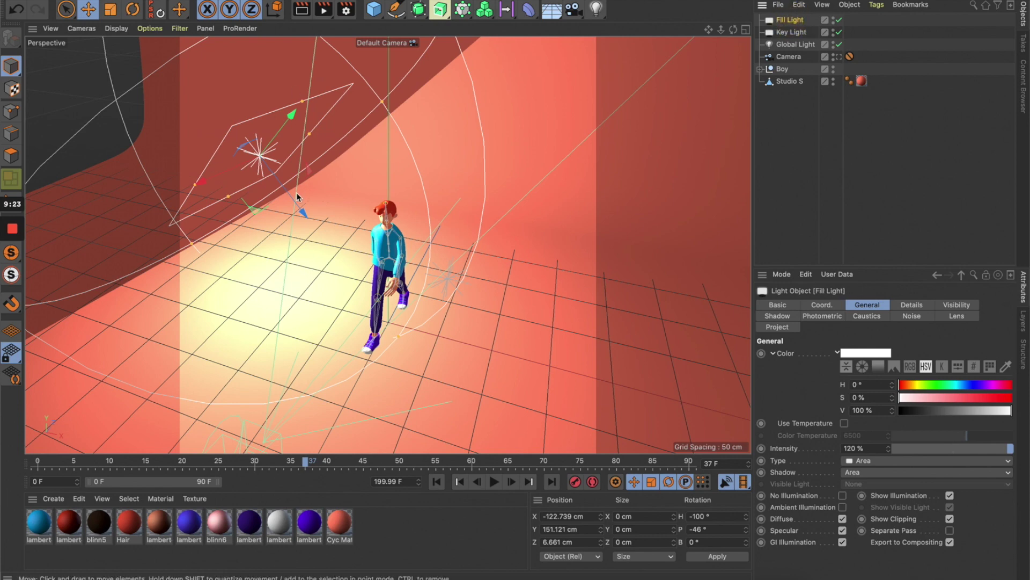
pyautogui.moveTo(300, 147); pyautogui.dragTo(651, 312)
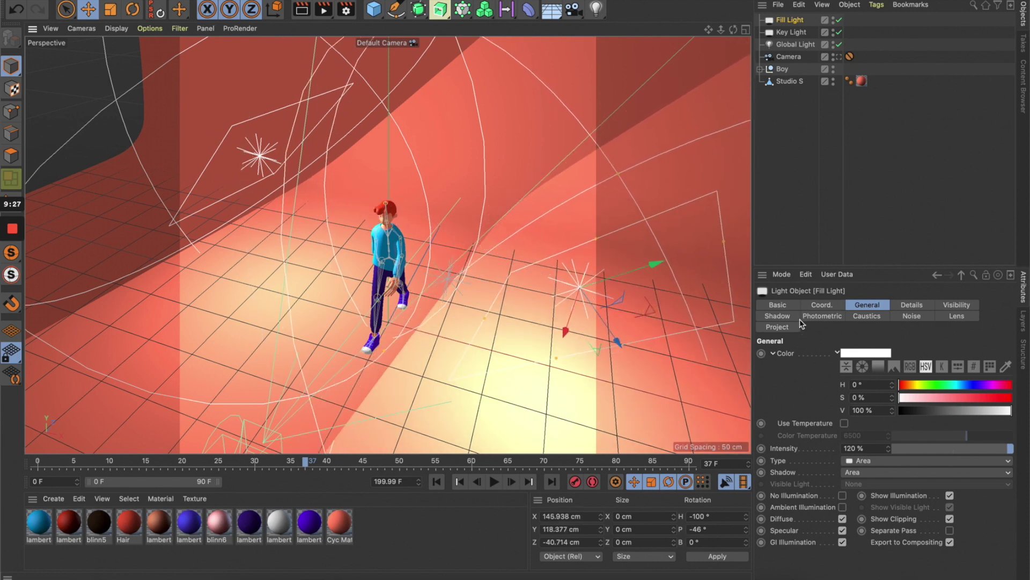
# Turn the Fill Light toward the boy, tilt it down to −31° pitch and raise it to Y 151.243 cm.
pyautogui.click(821, 304)
pyautogui.moveTo(1012, 354); pyautogui.dragTo(1011, 367)
pyautogui.keyDown('alt'); pyautogui.moveTo(620, 256); pyautogui.dragTo(632, 221); pyautogui.keyUp('alt')
pyautogui.moveTo(600, 92); pyautogui.dragTo(628, 82)
# Lower the Fill Light's intensity to 80 % and view the scene through the camera.
pyautogui.click(867, 305)
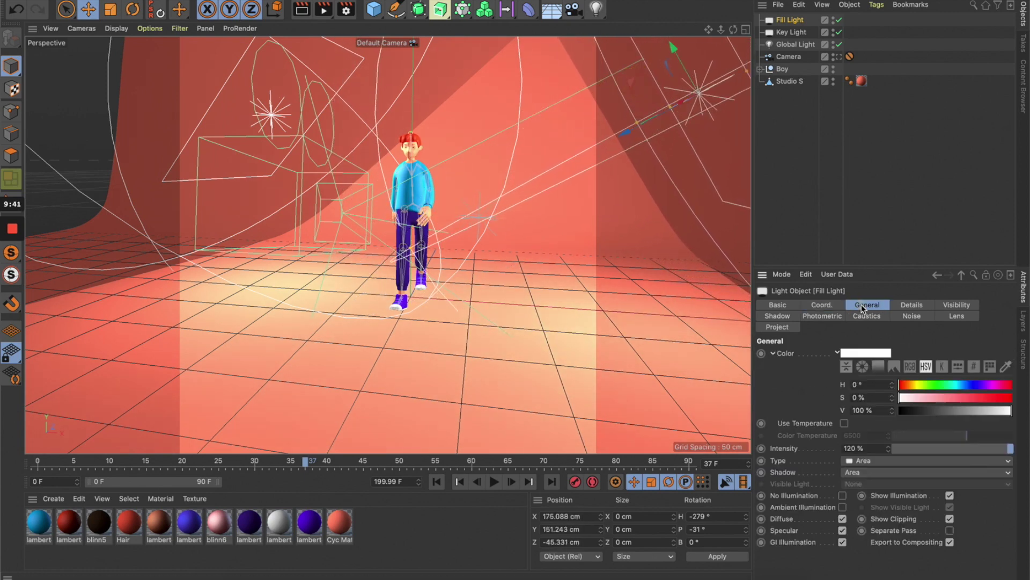
pyautogui.click(877, 448)
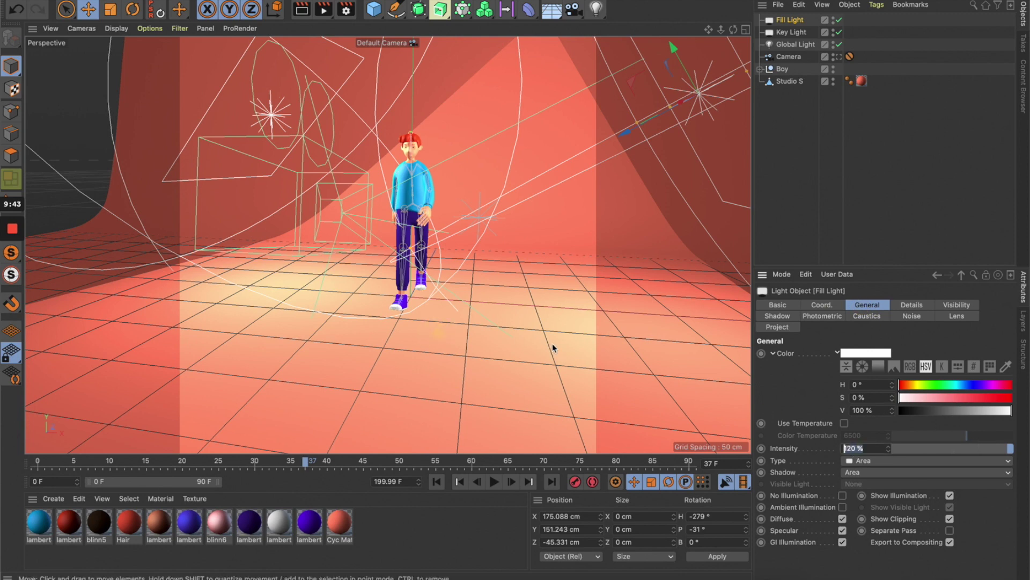
pyautogui.write('80')
pyautogui.press('Return')
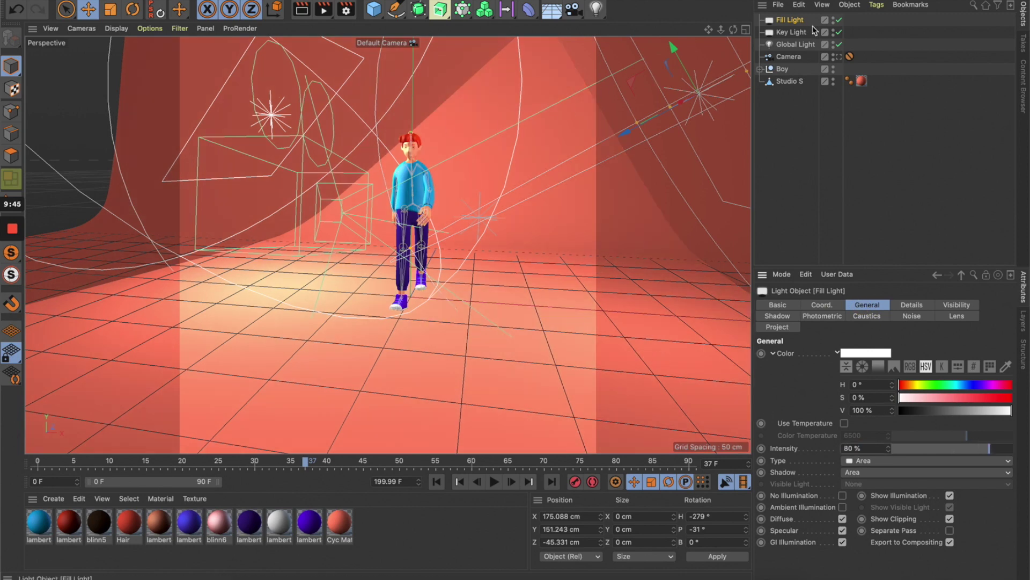
pyautogui.click(841, 57)
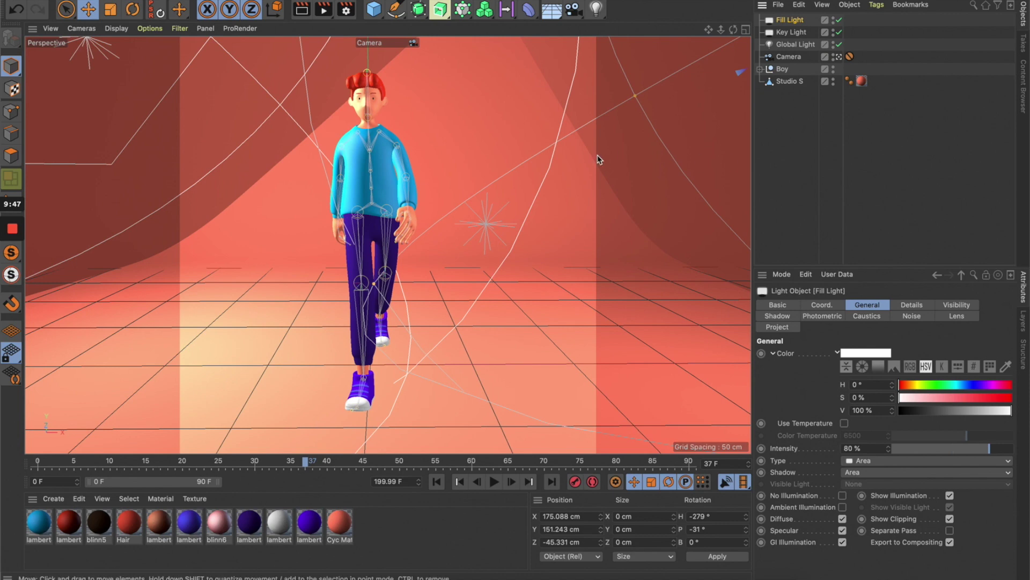
# Render the fill-lit scene and compare the 00:00:32 and 00:00:44 renders in the Picture Viewer History.
pyautogui.click(323, 9)
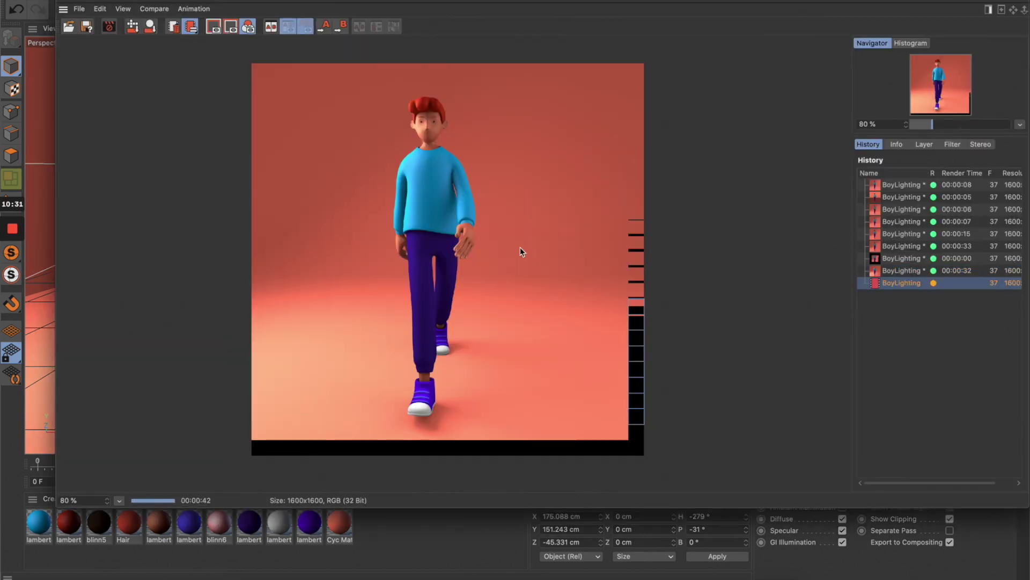
pyautogui.scroll(1, 520, 247)
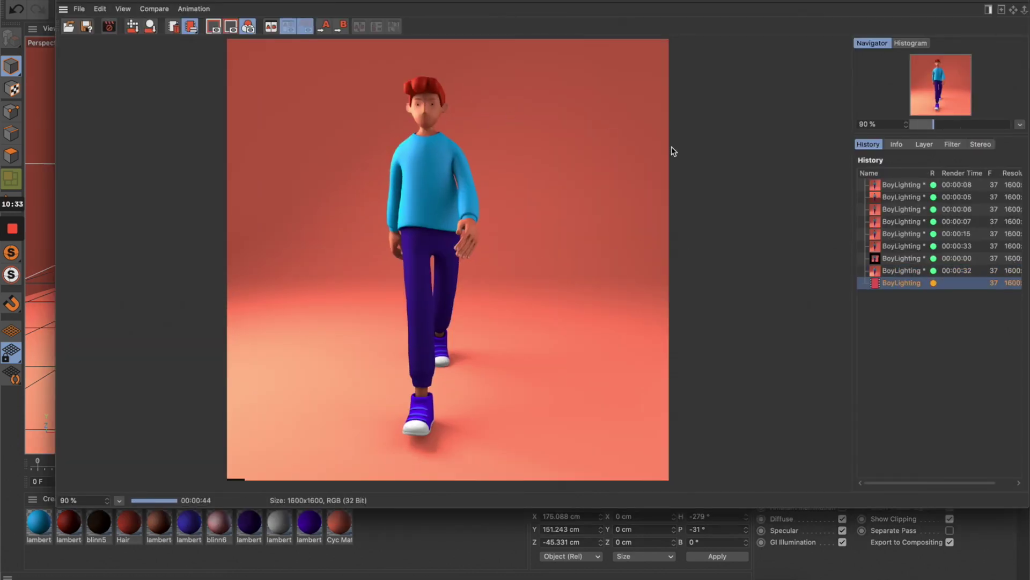
pyautogui.click(908, 271)
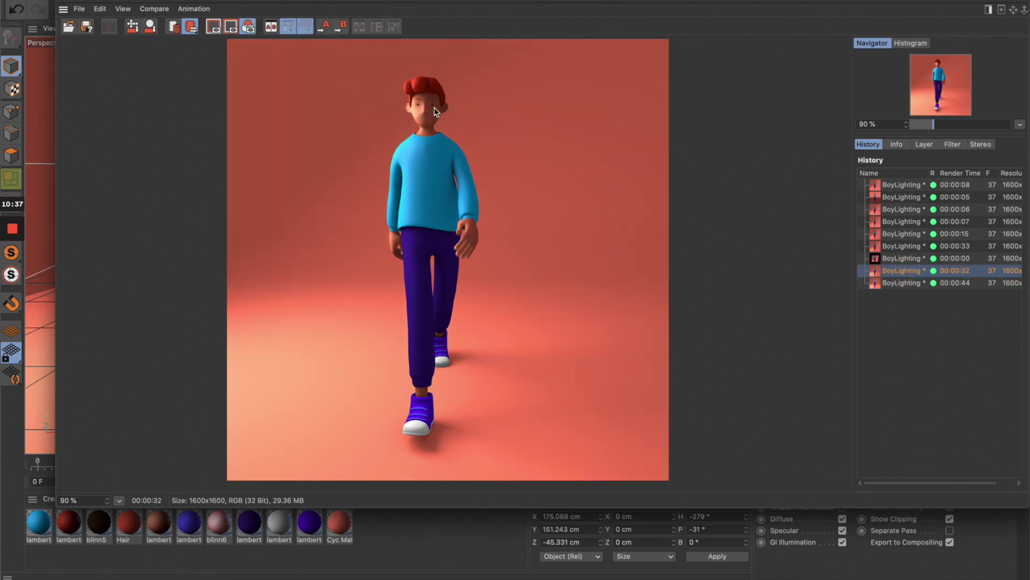
pyautogui.click(908, 283)
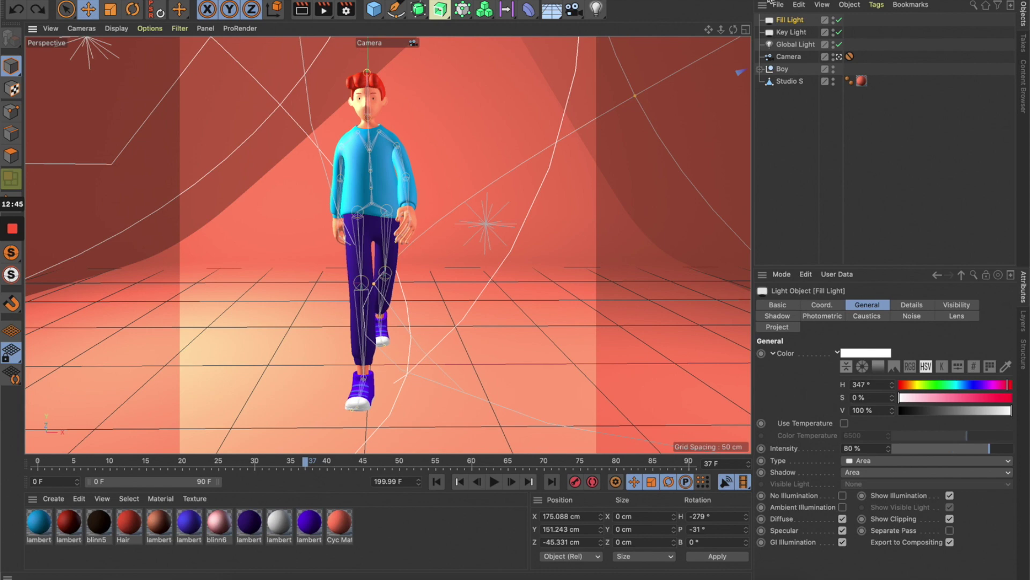
pyautogui.click(789, 33)
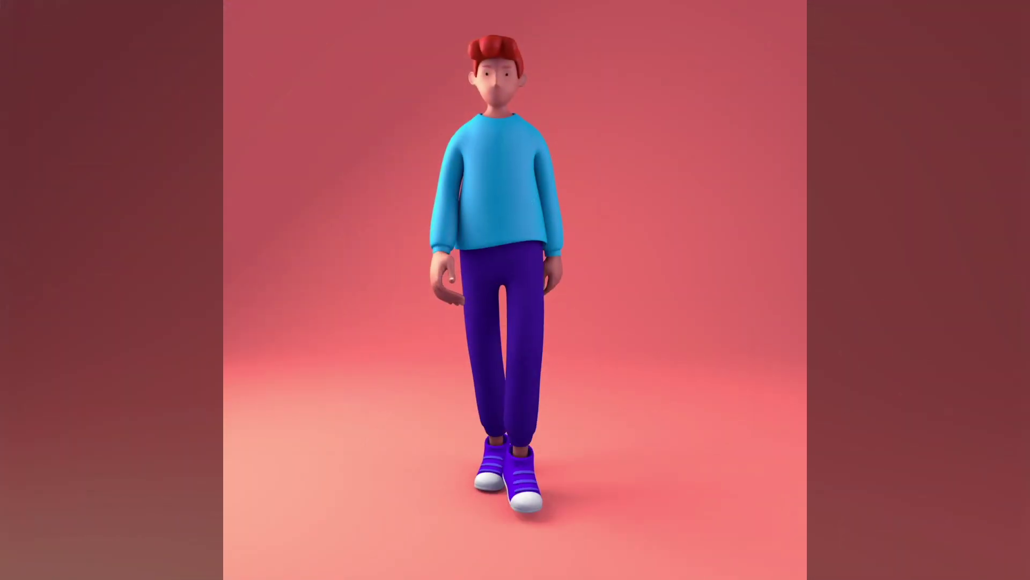